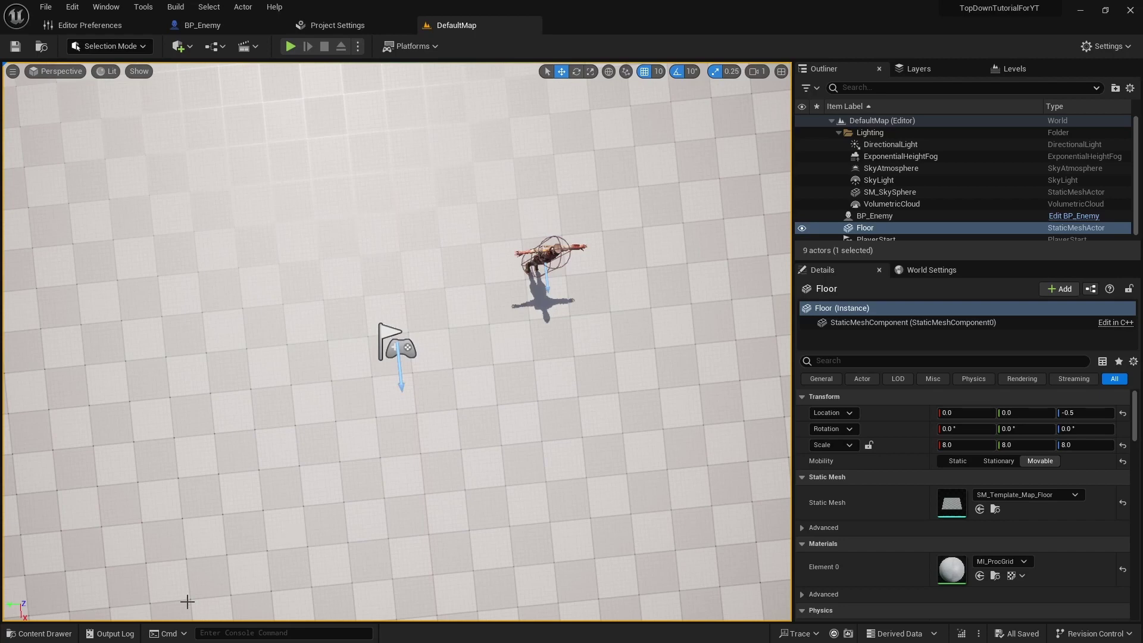
Create a child blueprint class from BP_Enemy in the Enemies folder.
left_click(39, 634)
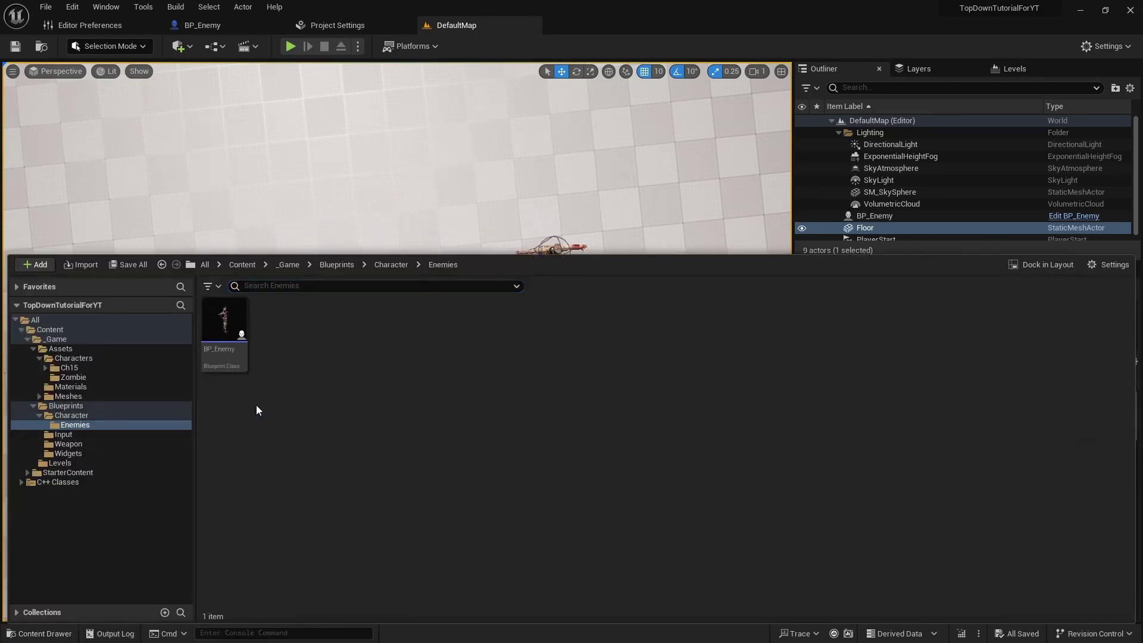
left_click(224, 322)
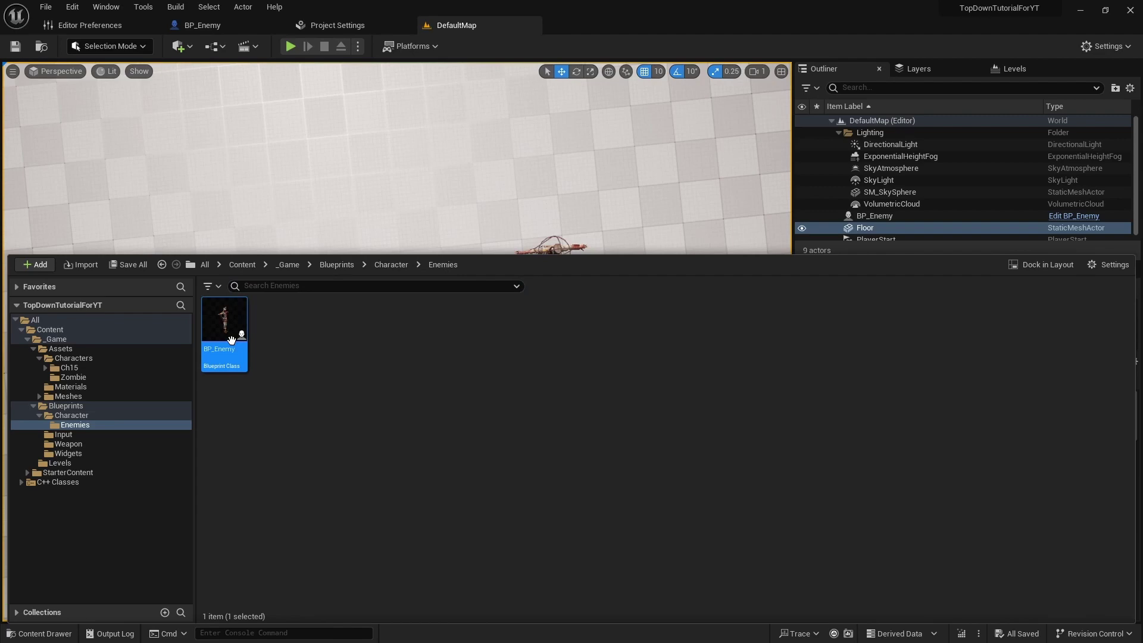
right_click(232, 334)
left_click(280, 50)
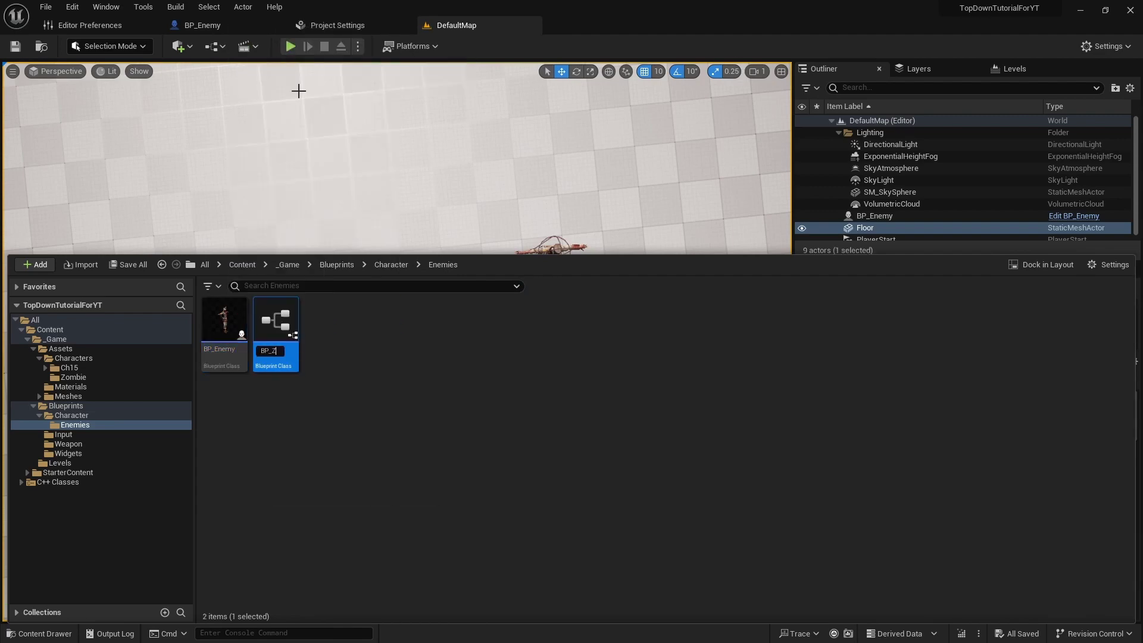
In BP_Enemy, add a Boolean variable named IsMeleeAttack.
double_click(207, 360)
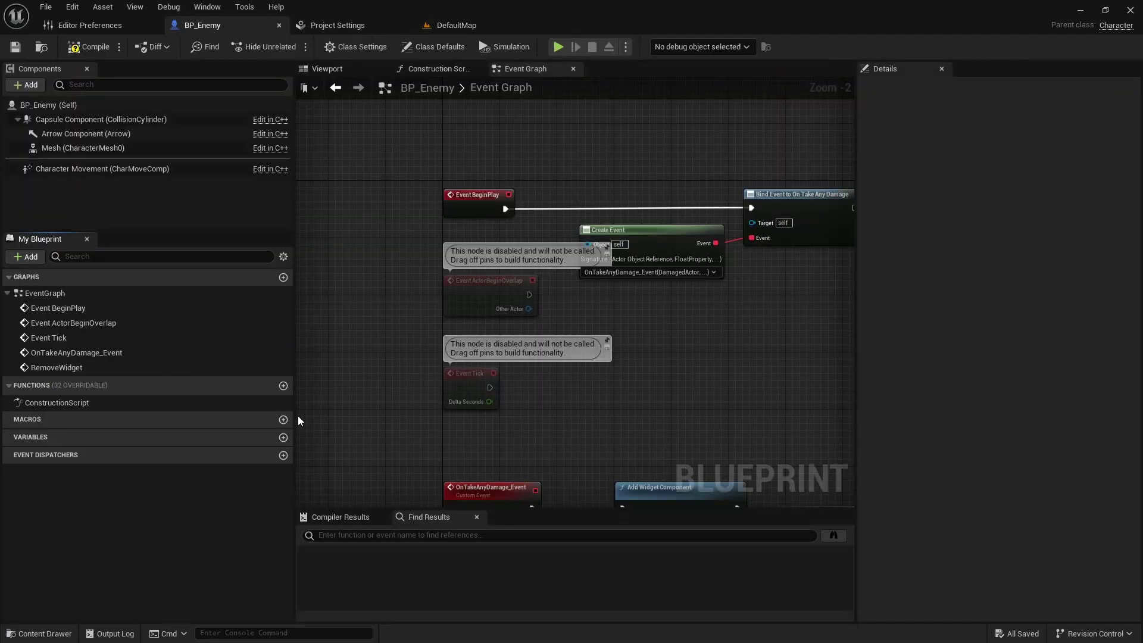
left_click(287, 437)
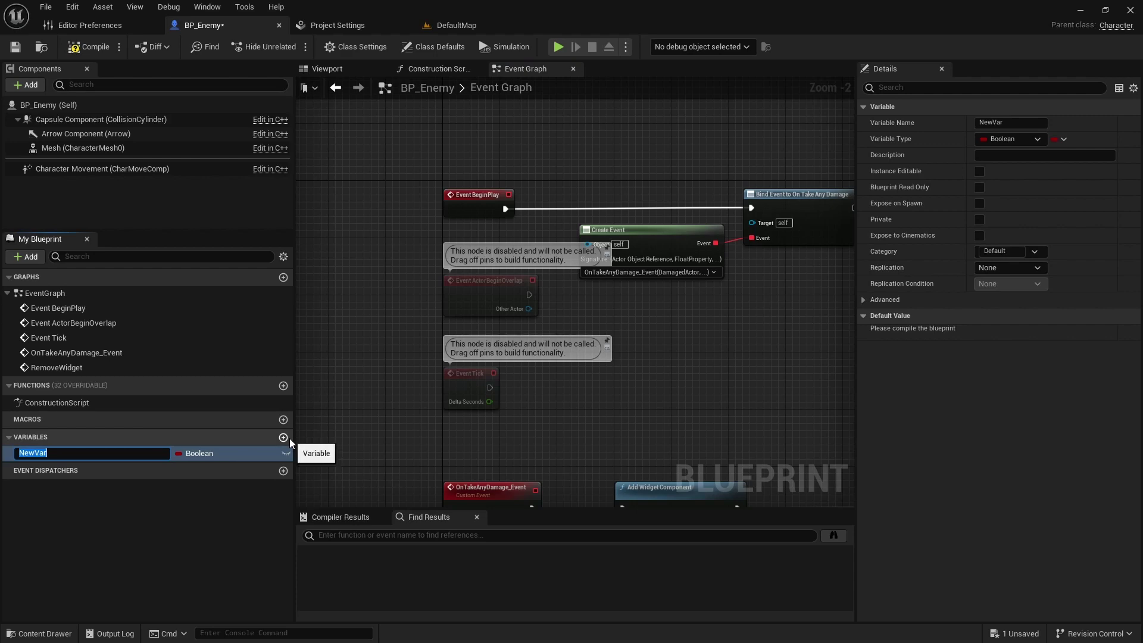
type("IsMeleeAttack")
key("Return")
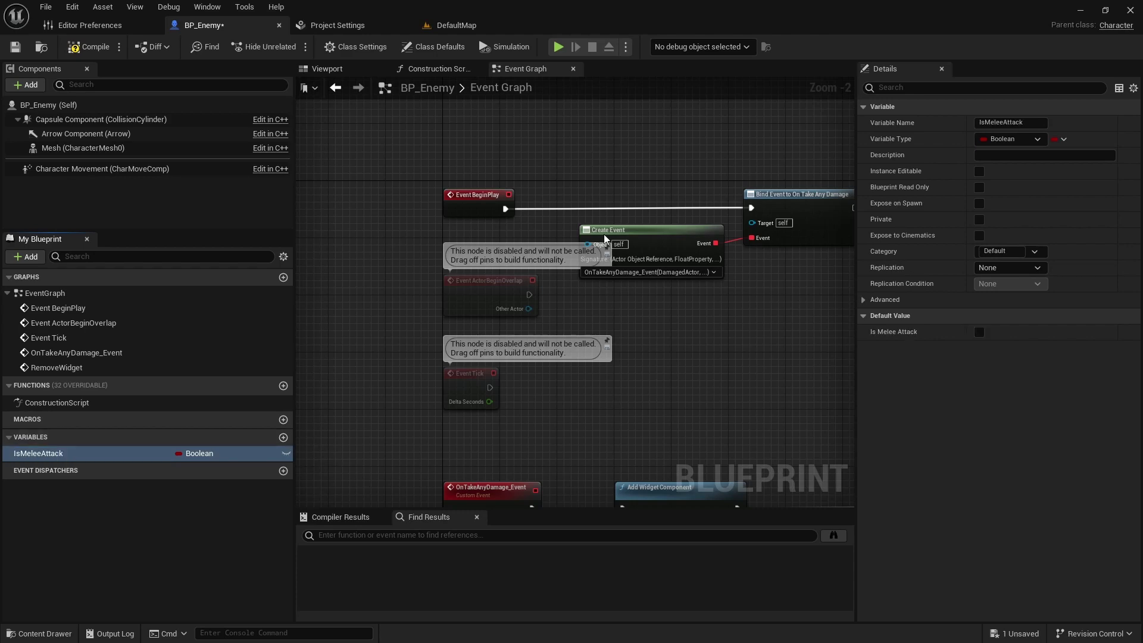
Add a new graph named Combat to BP_Enemy.
scroll(535, 298, "down", 2)
right_click_drag(595, 256, 481, 140)
scroll(481, 139, "down", 3)
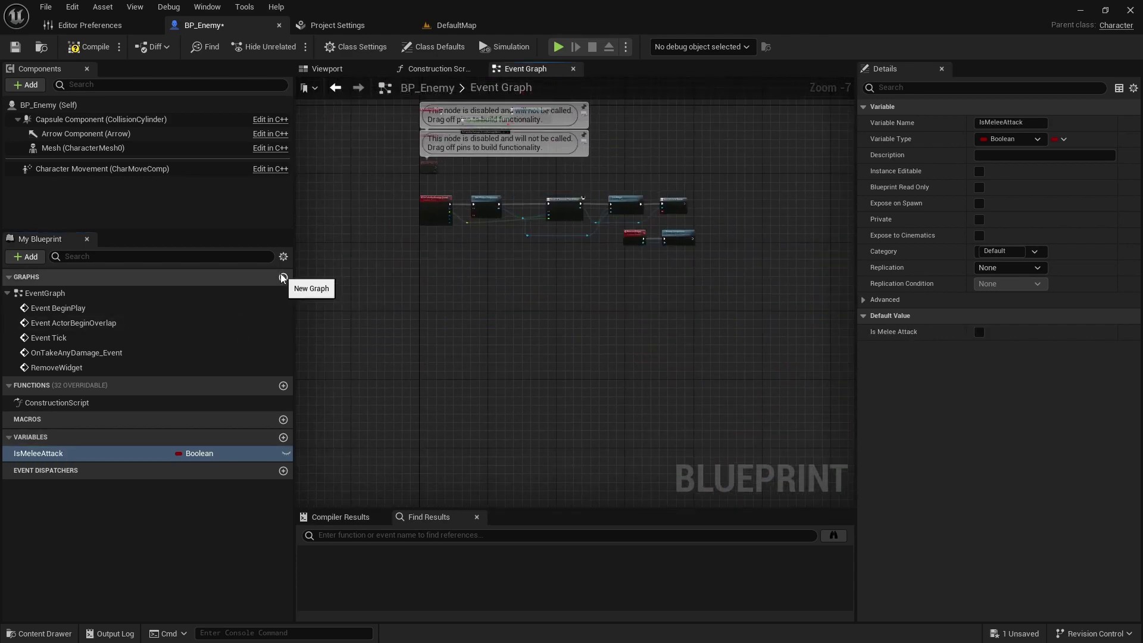
left_click(282, 277)
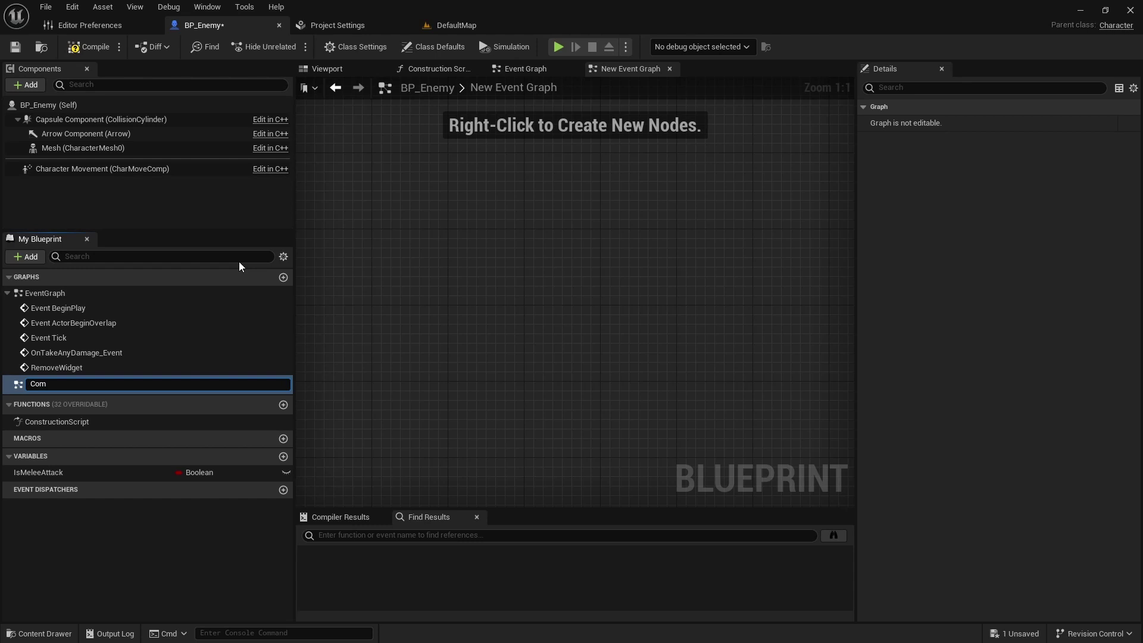
type("Combat")
key("Return")
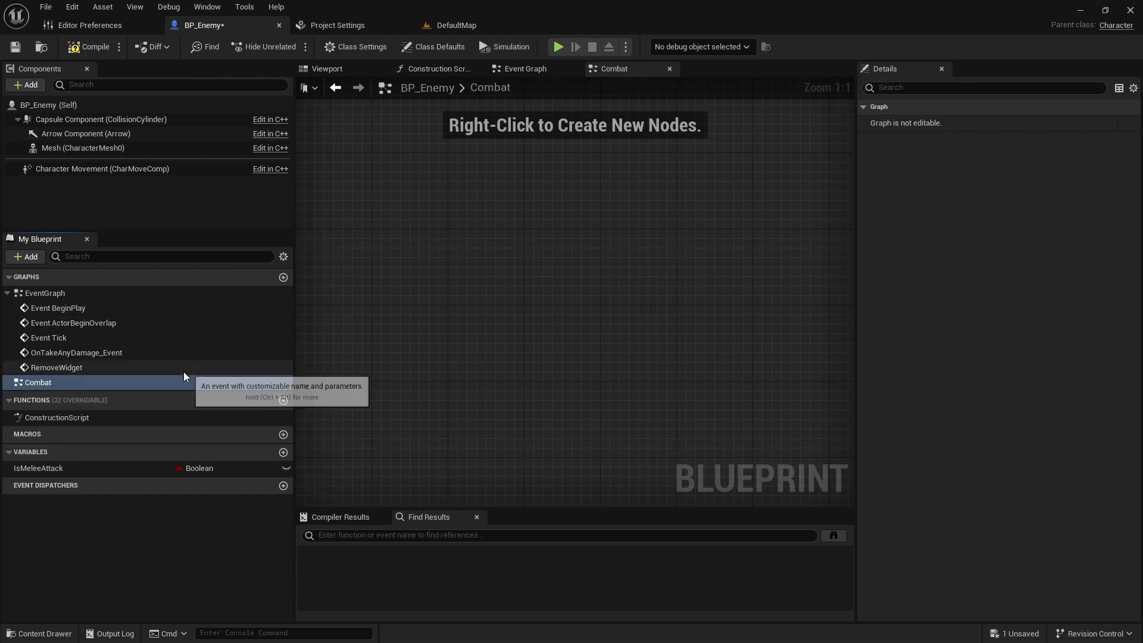
Add a custom event named SetMeleeAttackEnabled to the Combat graph.
right_click(391, 348)
type("Cust")
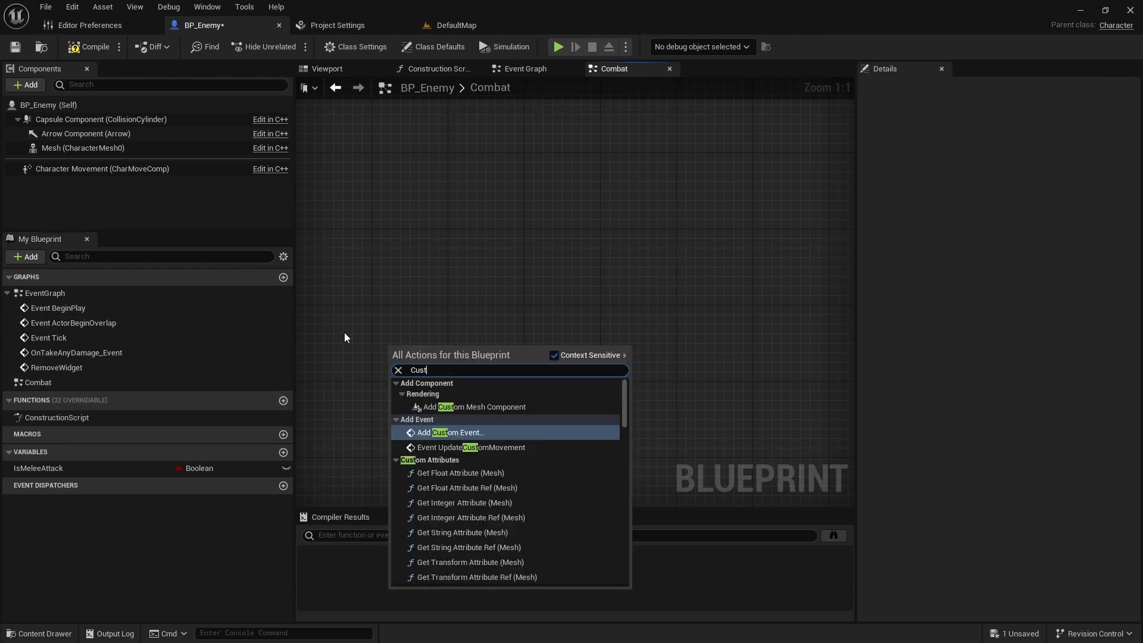
key("Return")
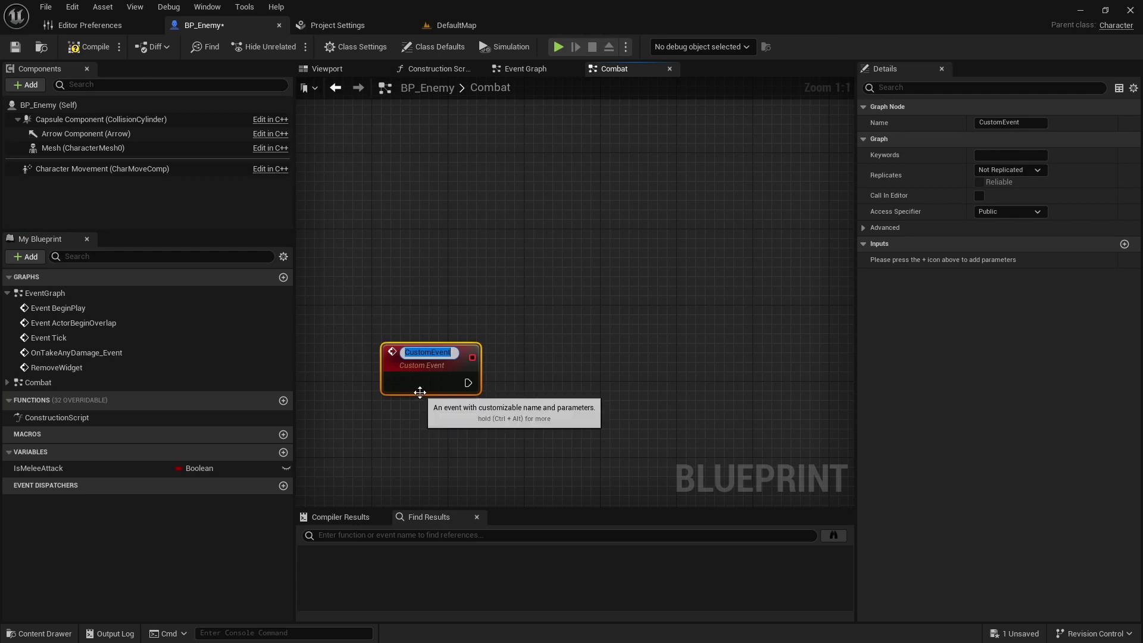
type("SetMeleeAttackEnabled")
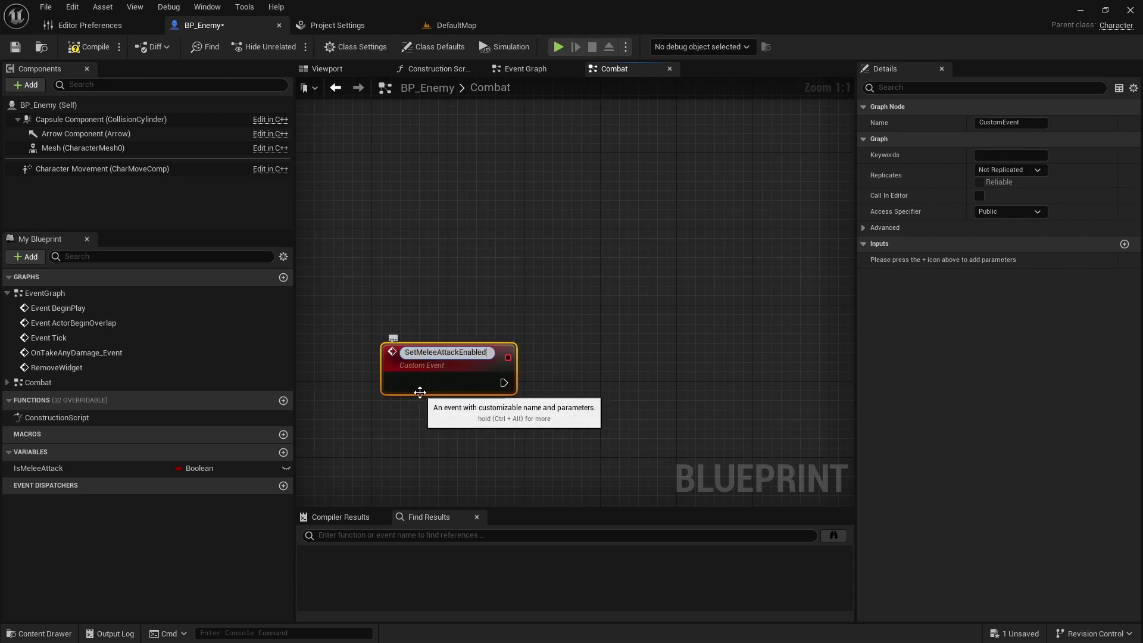
key("Return")
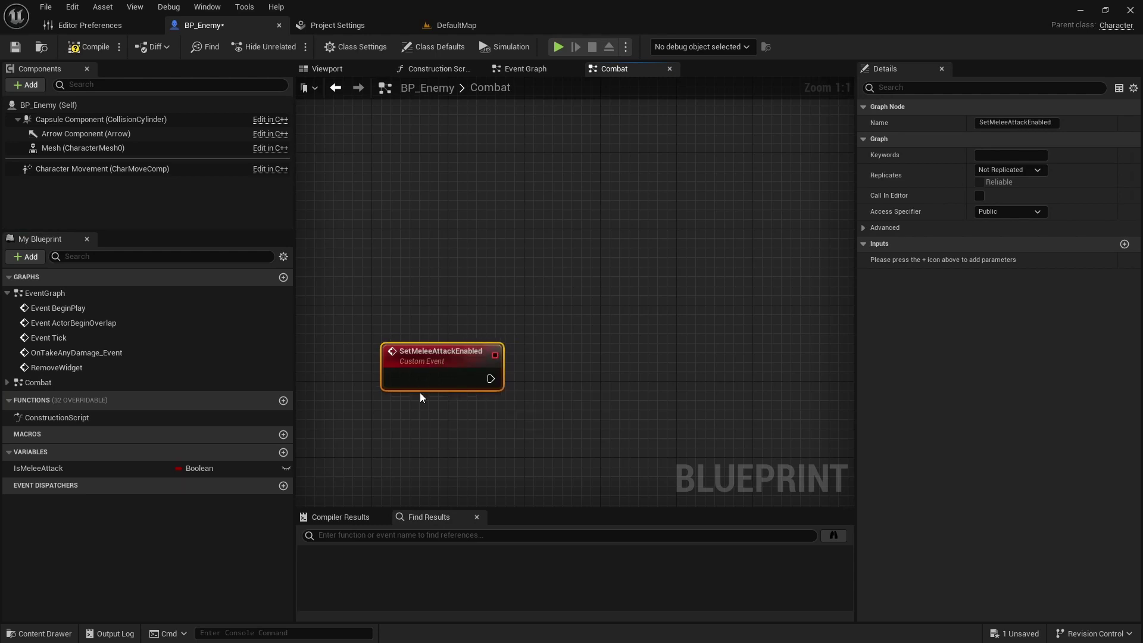
Give the event an IsMeleeAttack input, save, and drop an IsMeleeAttack variable into the graph.
left_click(1124, 244)
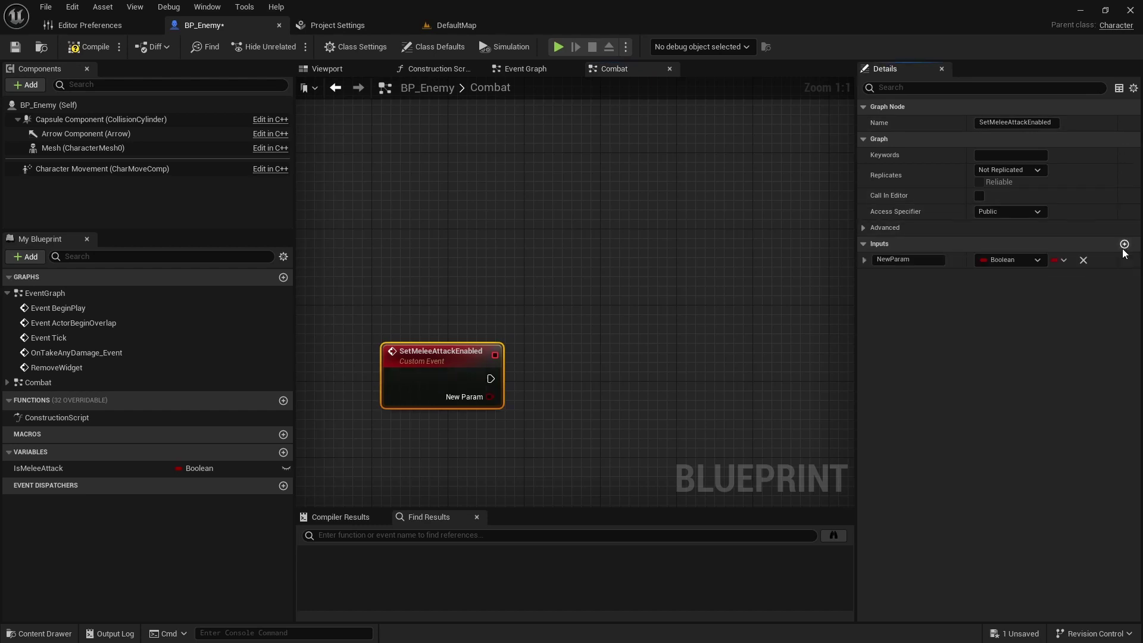
left_click(903, 260)
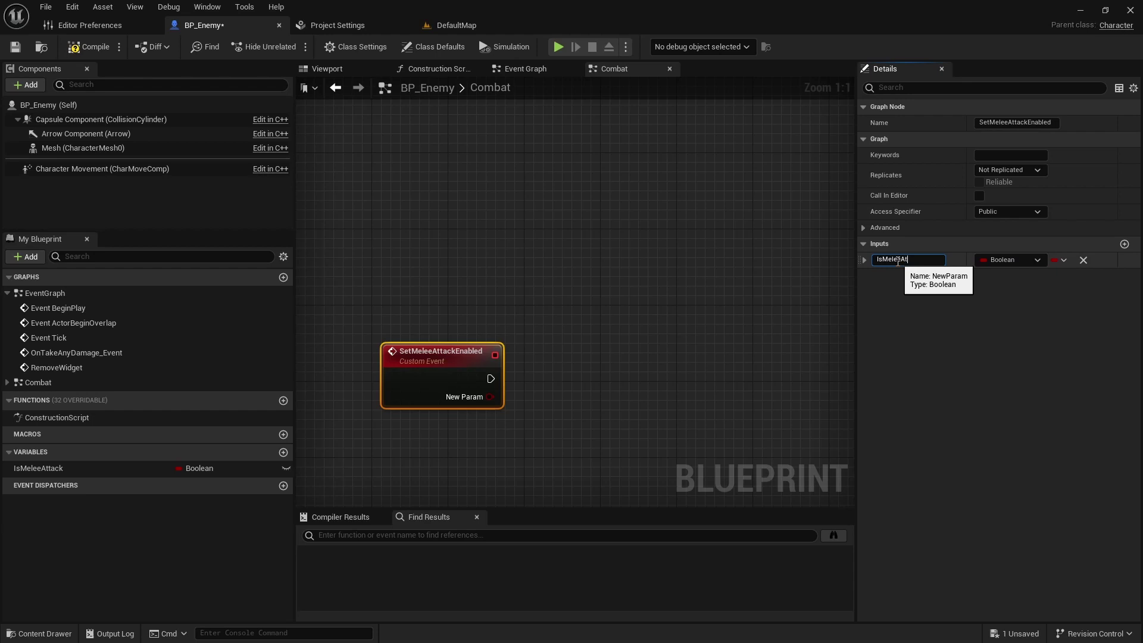
type("IsMeleeAttack")
key("Return")
key("ctrl+s")
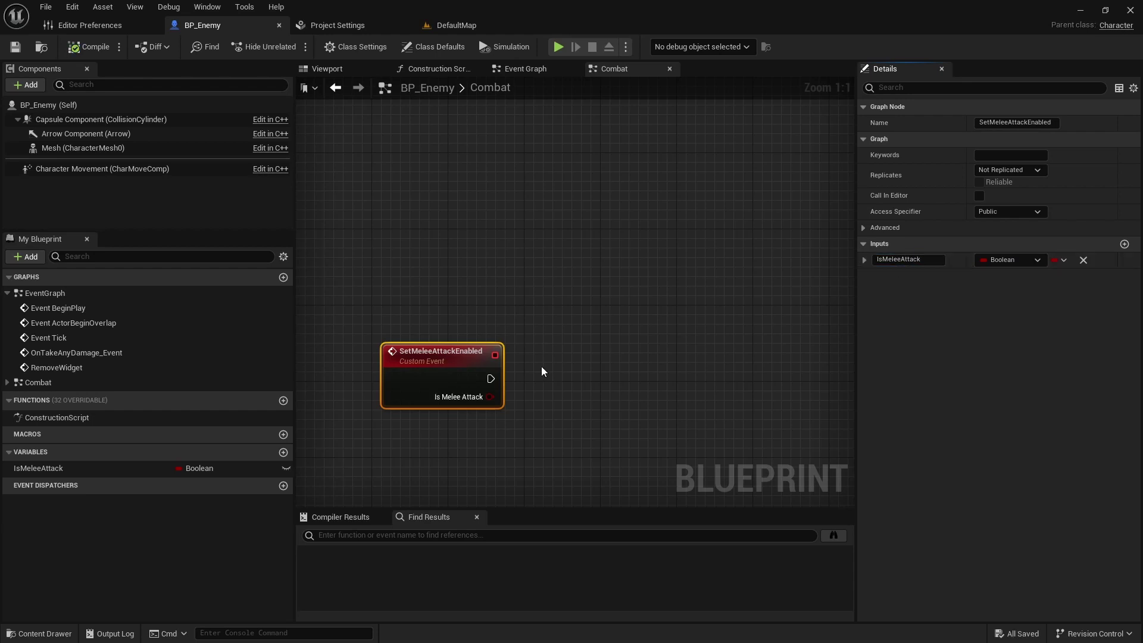
right_click_drag(541, 366, 465, 280)
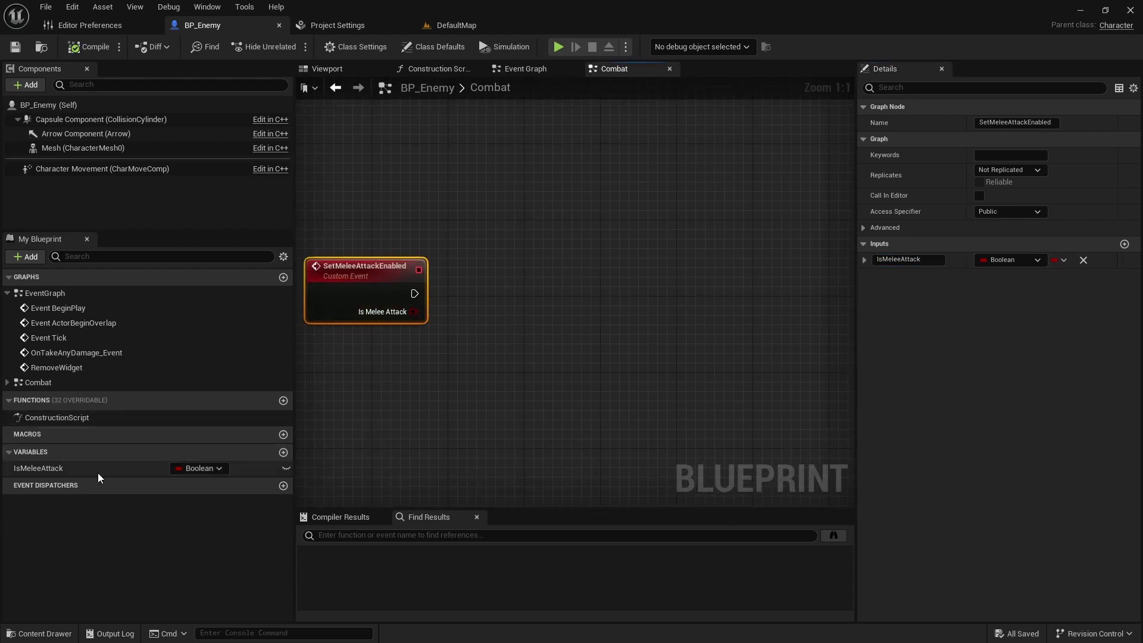
left_click_drag(98, 470, 384, 356)
Compare the IsMeleeAttack getter with != and drive a Branch from the custom event.
left_click(434, 382)
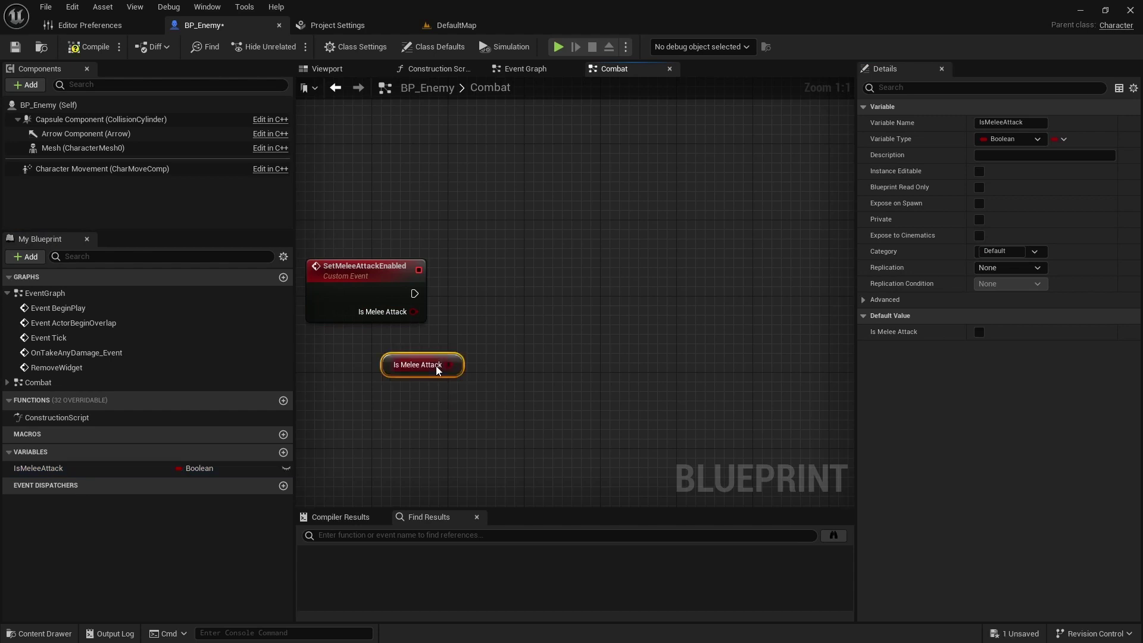
left_click_drag(417, 314, 482, 321)
type("!=")
key("Return")
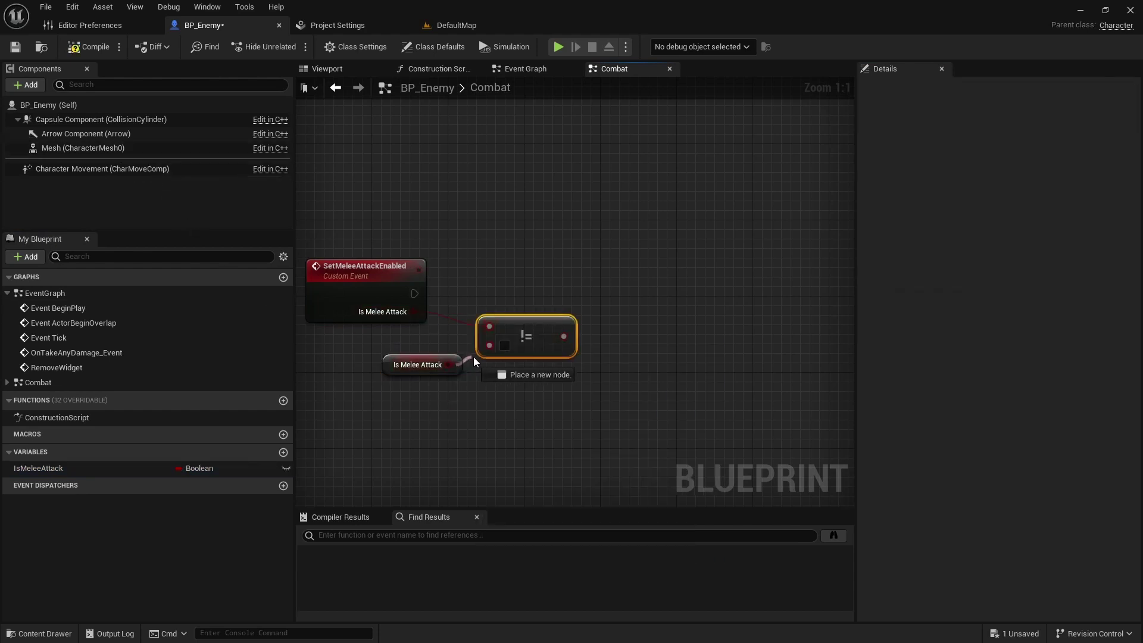
left_click_drag(404, 363, 377, 362)
left_click_drag(519, 336, 570, 310)
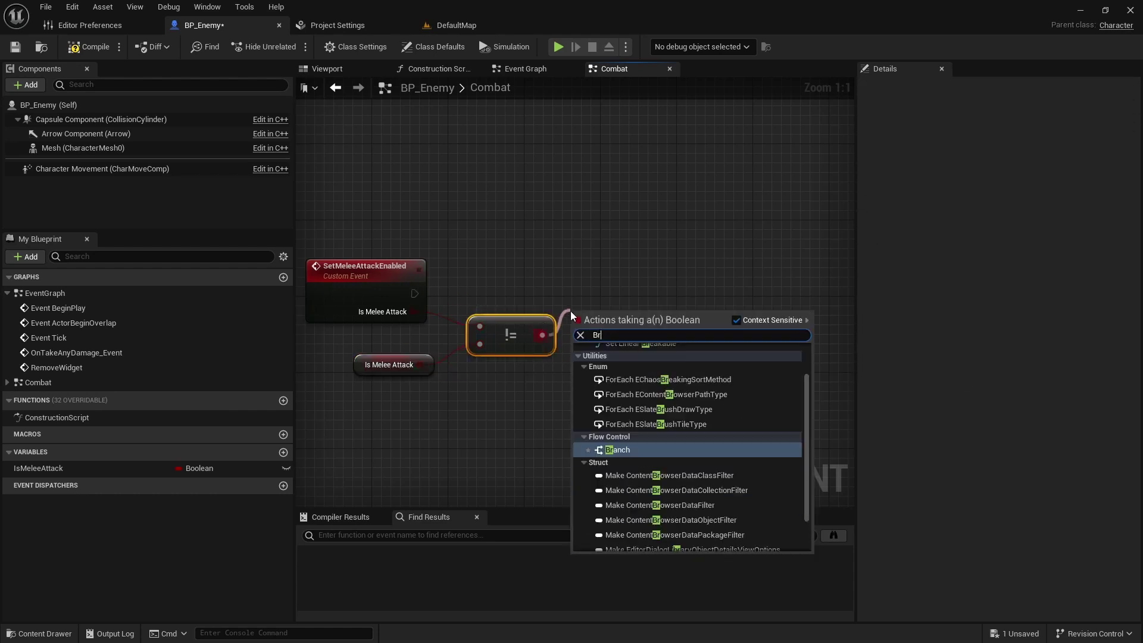
key("Escape")
left_click(571, 311)
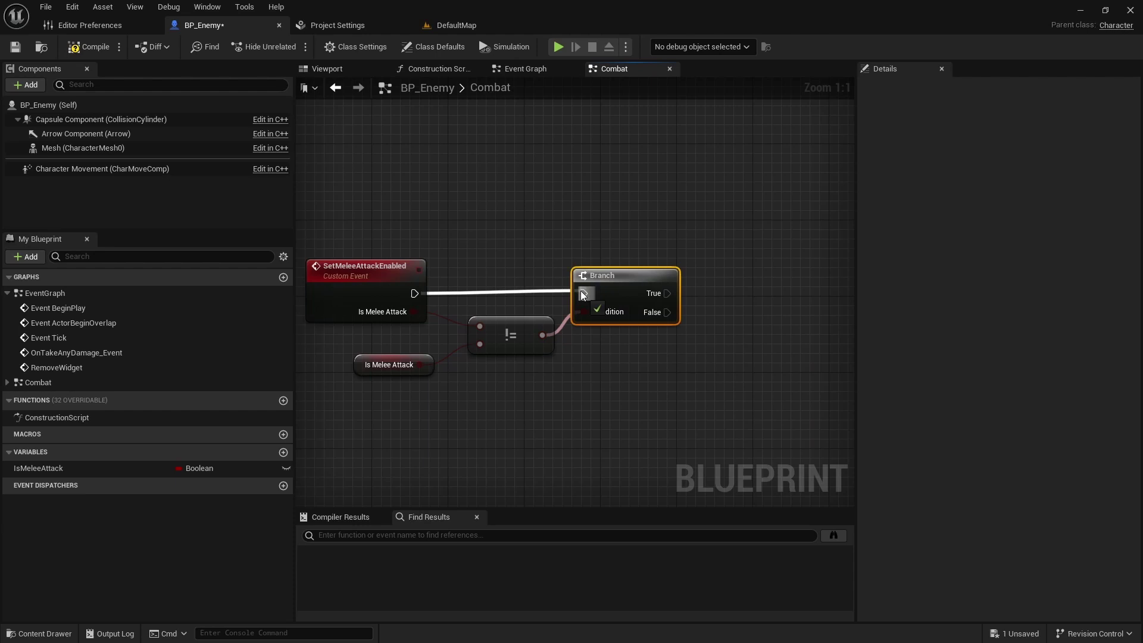
left_click_drag(582, 294, 582, 294)
Connect the Branch's True output to a Set IsMeleeAttack fed by the event input.
left_click_drag(81, 463, 713, 302)
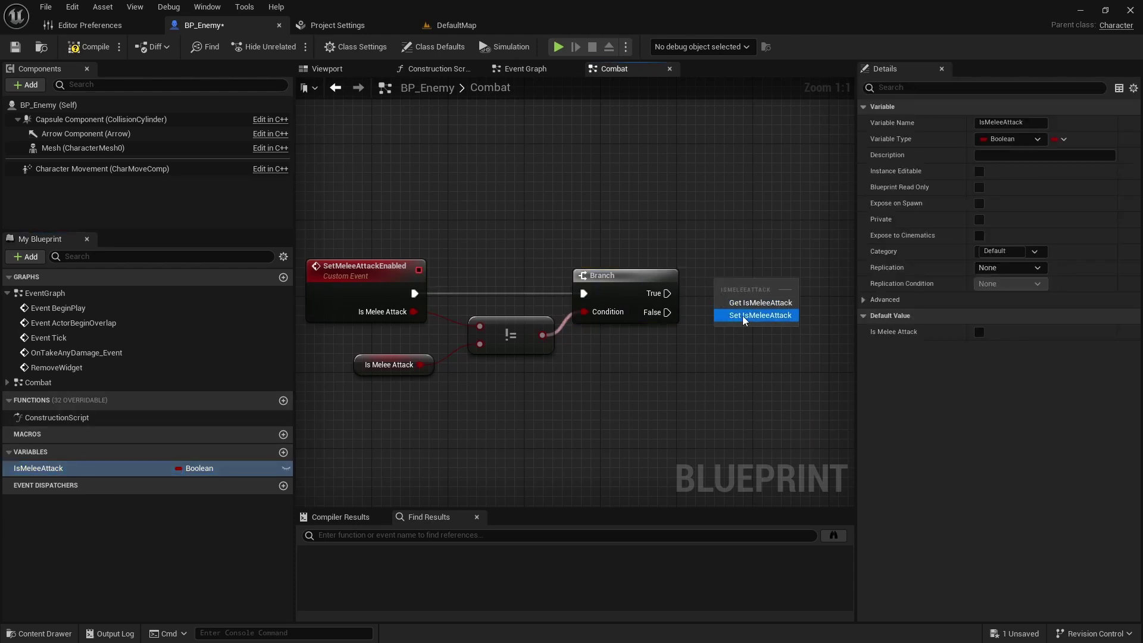
left_click(742, 315)
double_click(451, 320)
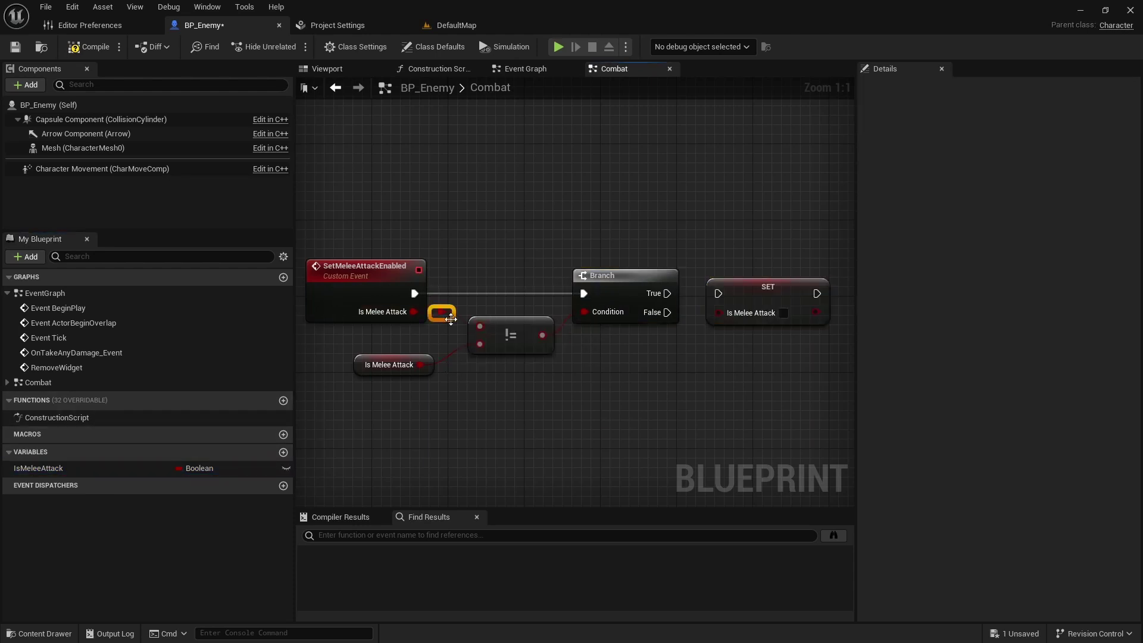
left_click_drag(441, 312, 736, 296)
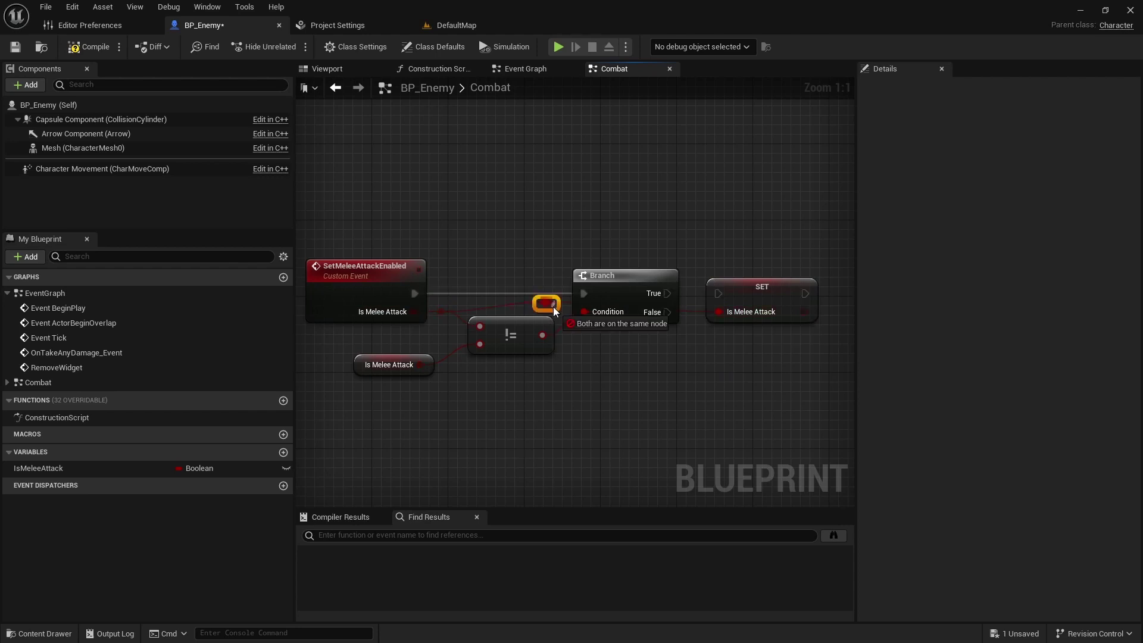
left_click(543, 303)
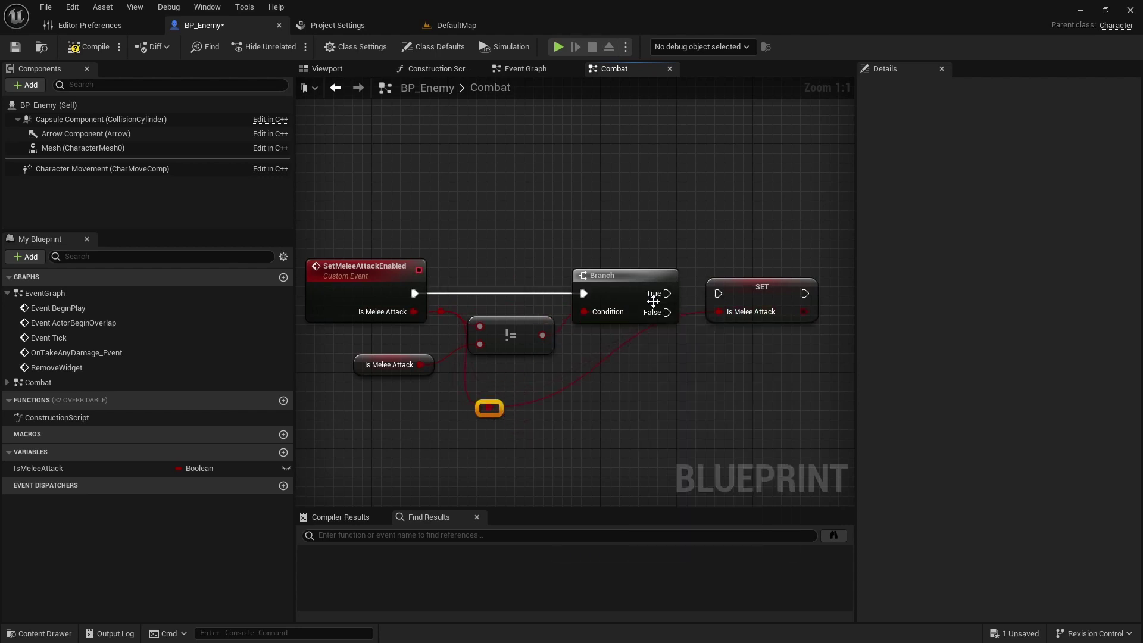
left_click_drag(747, 293, 776, 294)
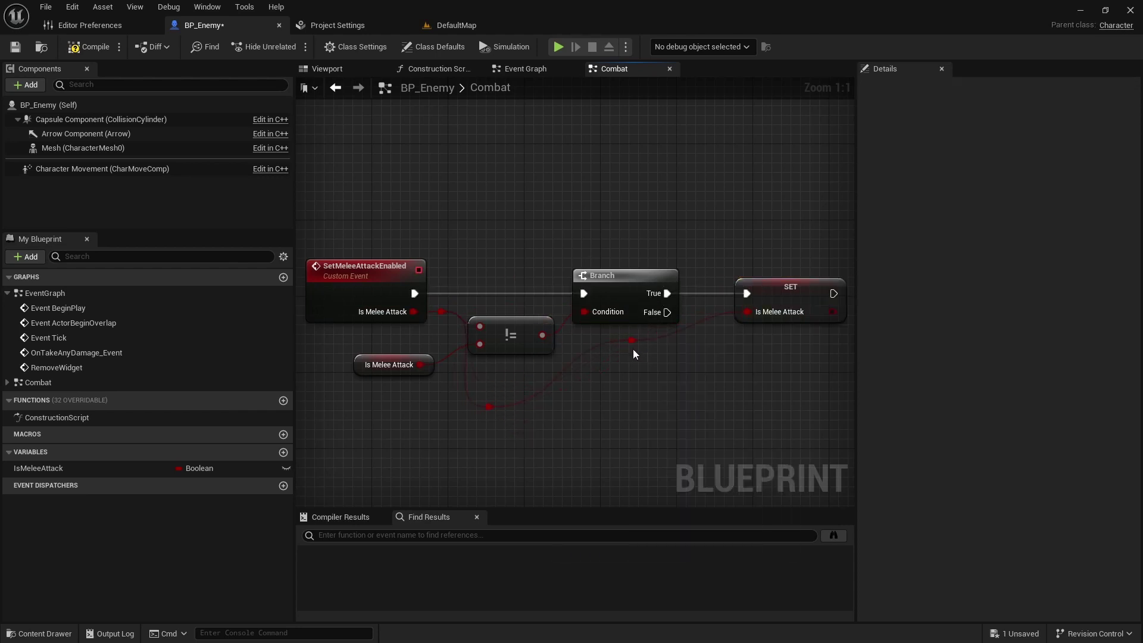
Delete BP_Enemy from DefaultMap and place BP_Zombie on the floor instead.
left_click(453, 25)
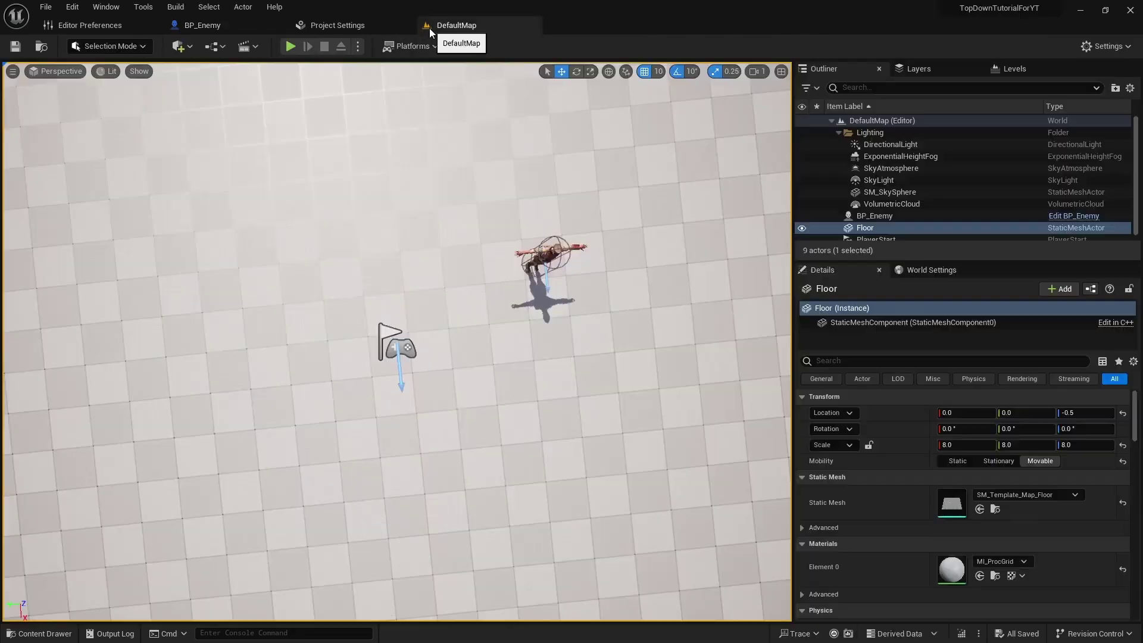
left_click(547, 261)
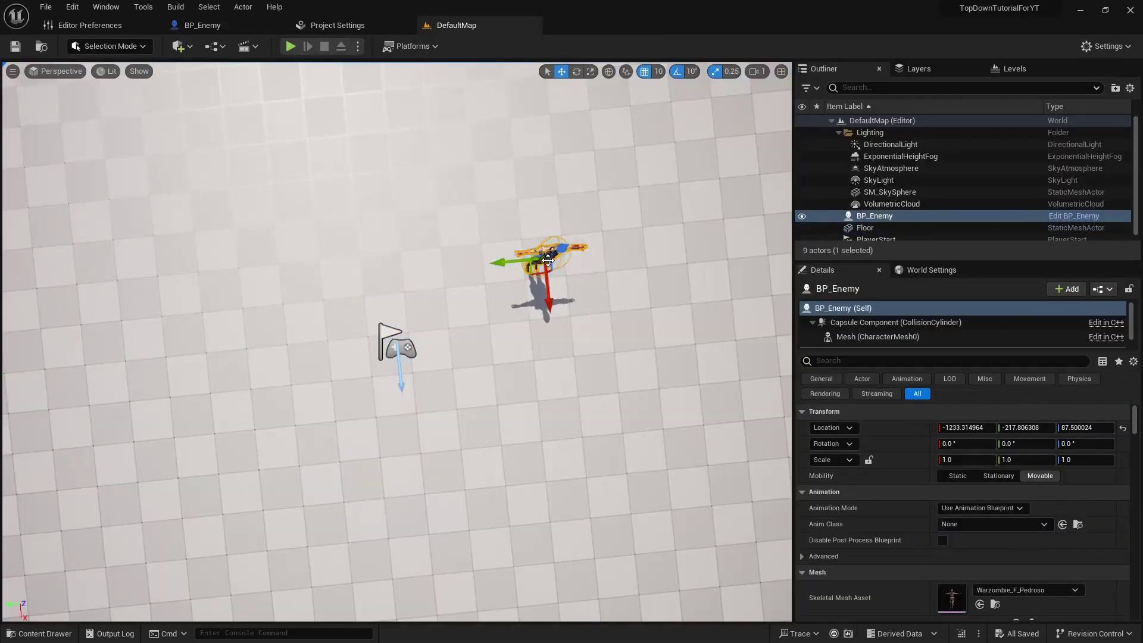
key("Delete")
left_click(38, 632)
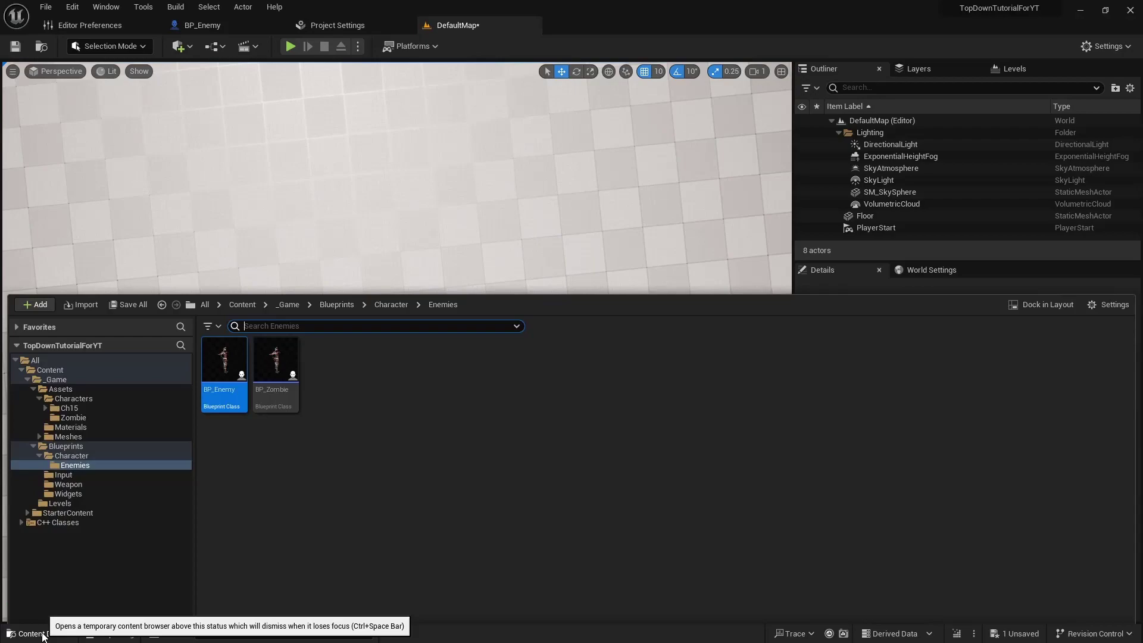
left_click_drag(275, 333, 503, 191)
left_click_drag(539, 260, 550, 257)
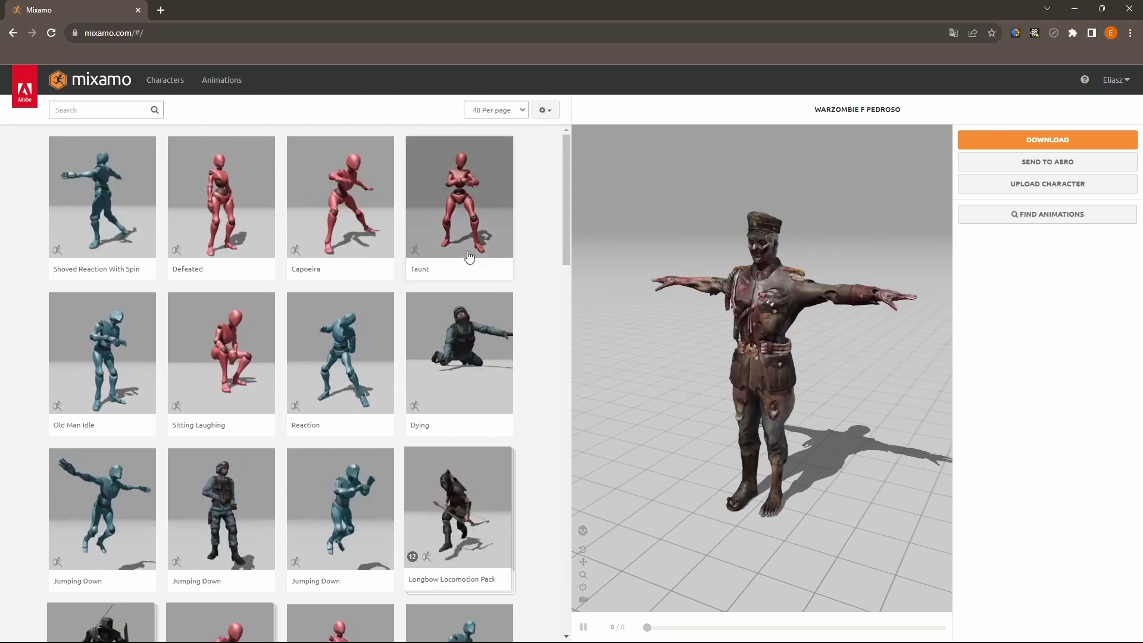
Search Mixamo animations for 'zombie' and scroll the results down to the last Thriller cards.
left_click(117, 109)
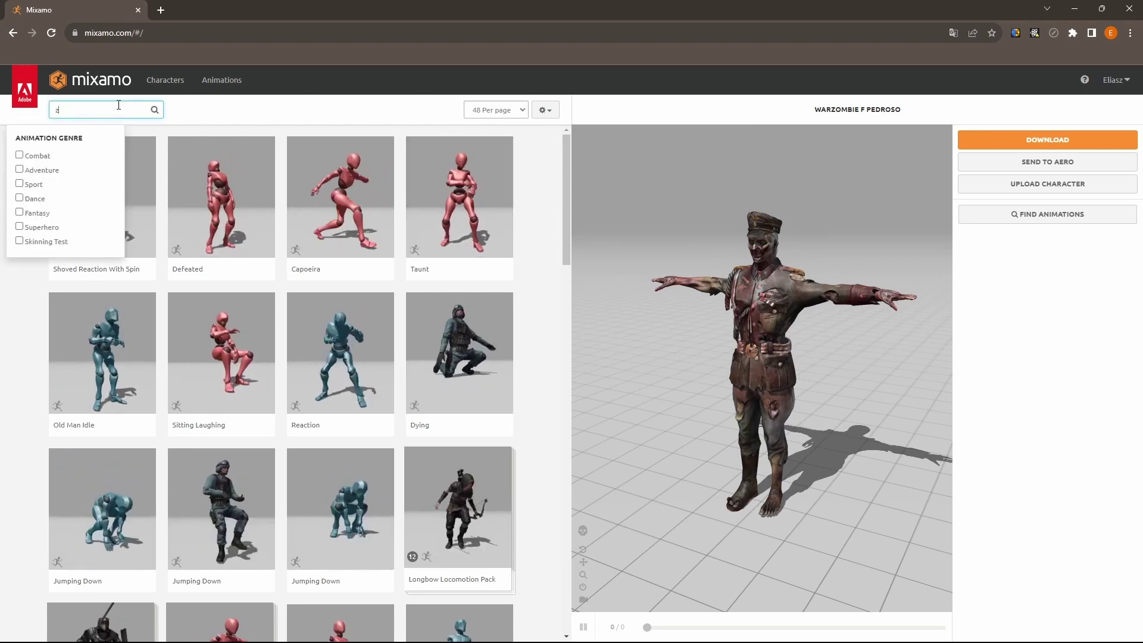
key("Return")
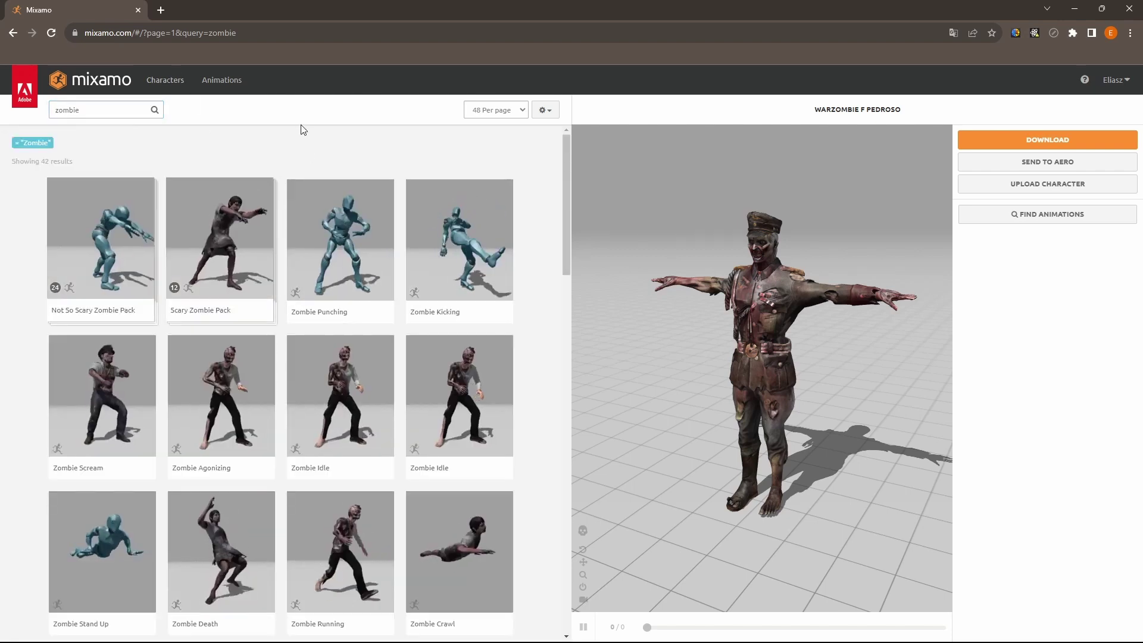
scroll(292, 292, "down", 6)
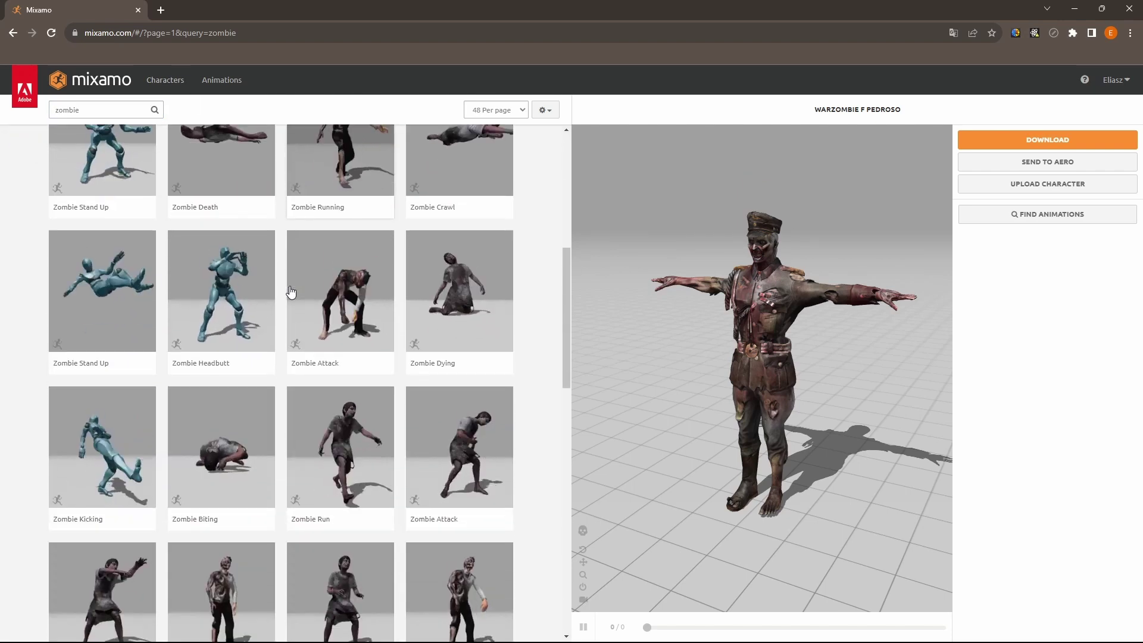
scroll(291, 292, "down", 1)
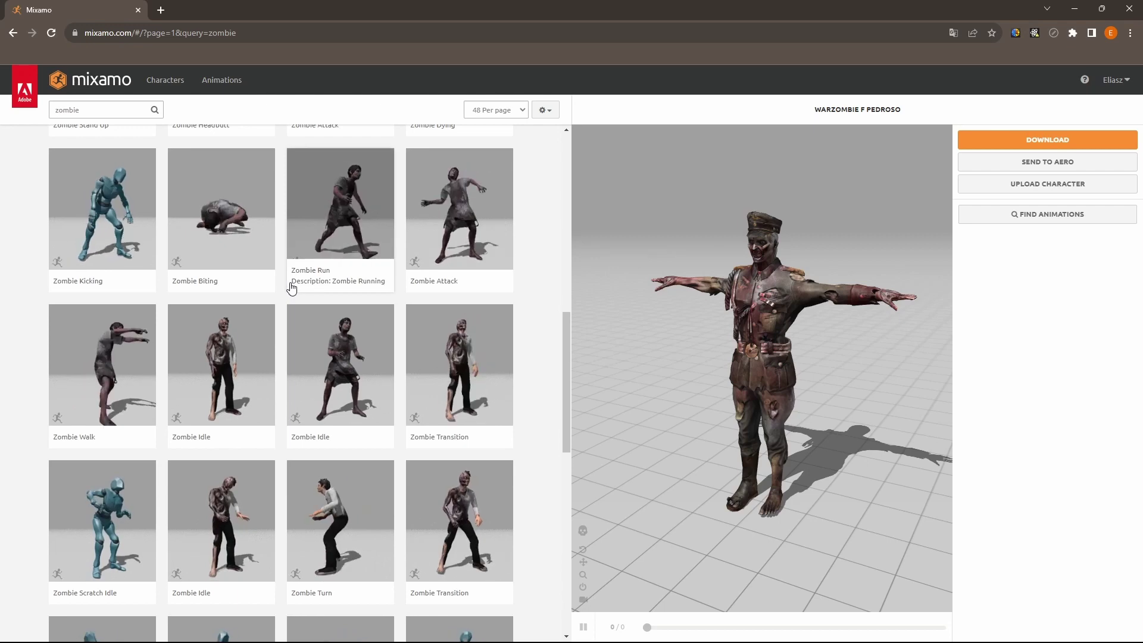
scroll(291, 289, "down", 2)
scroll(293, 288, "down", 2)
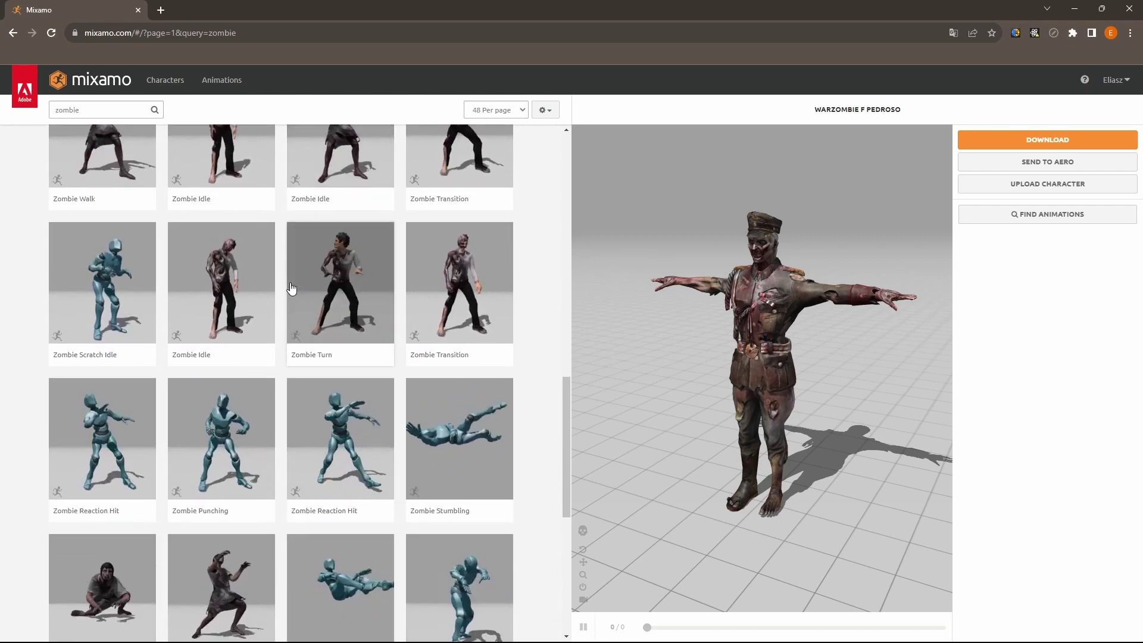
scroll(293, 288, "up", 2)
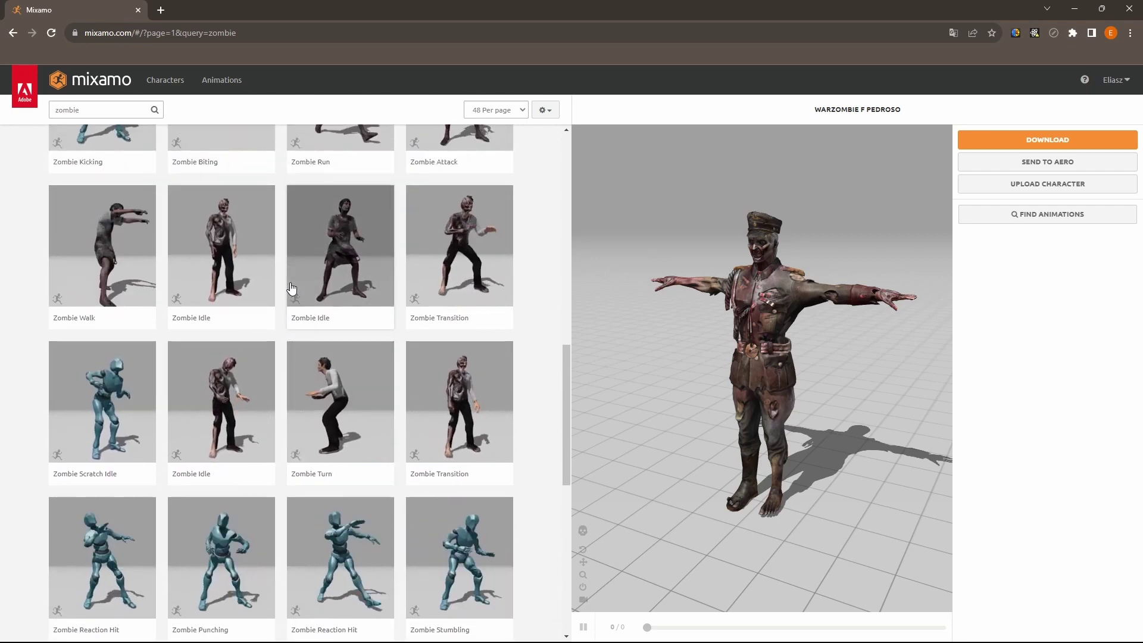
scroll(291, 289, "down", 4)
scroll(291, 288, "down", 3)
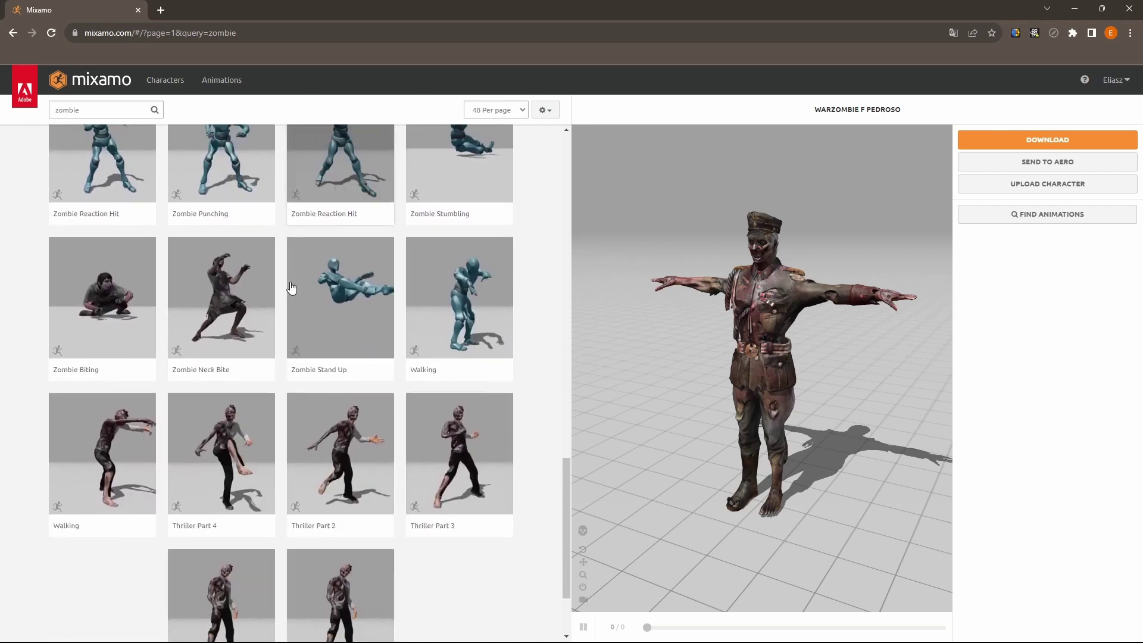
scroll(291, 289, "down", 2)
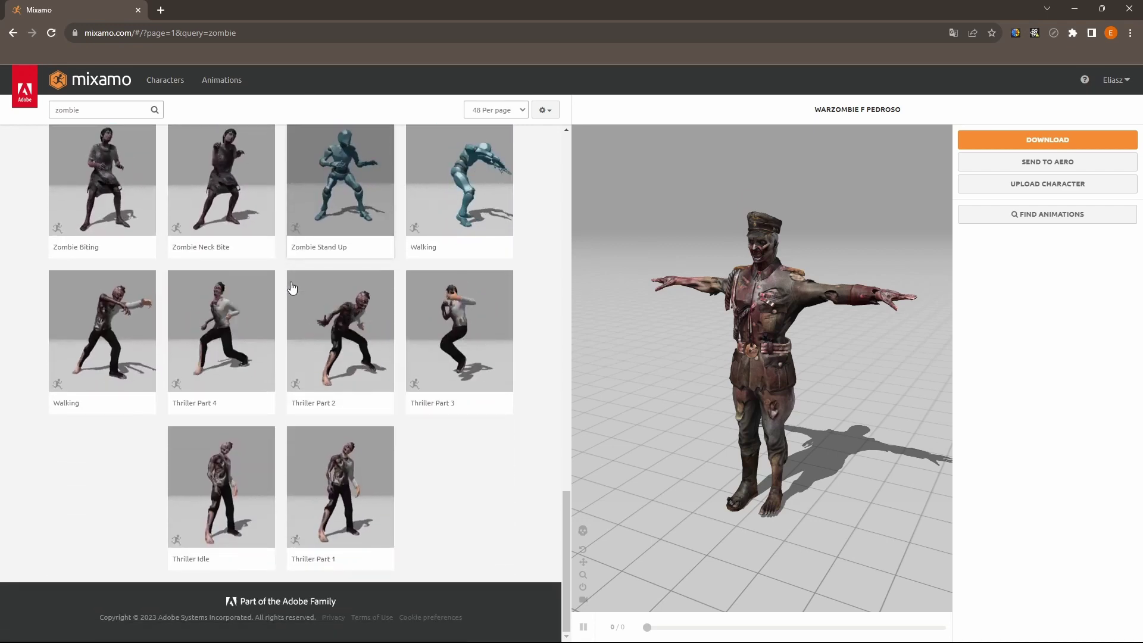
Download Thriller Idle as an FBX without skin.
left_click(237, 484)
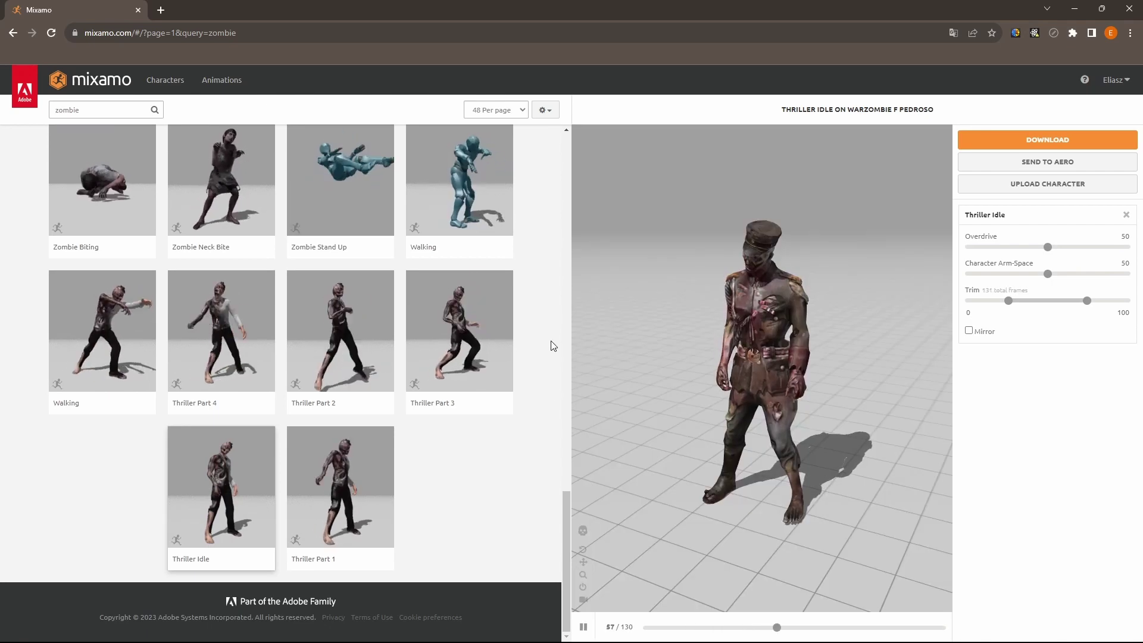
left_click(1013, 140)
left_click(587, 193)
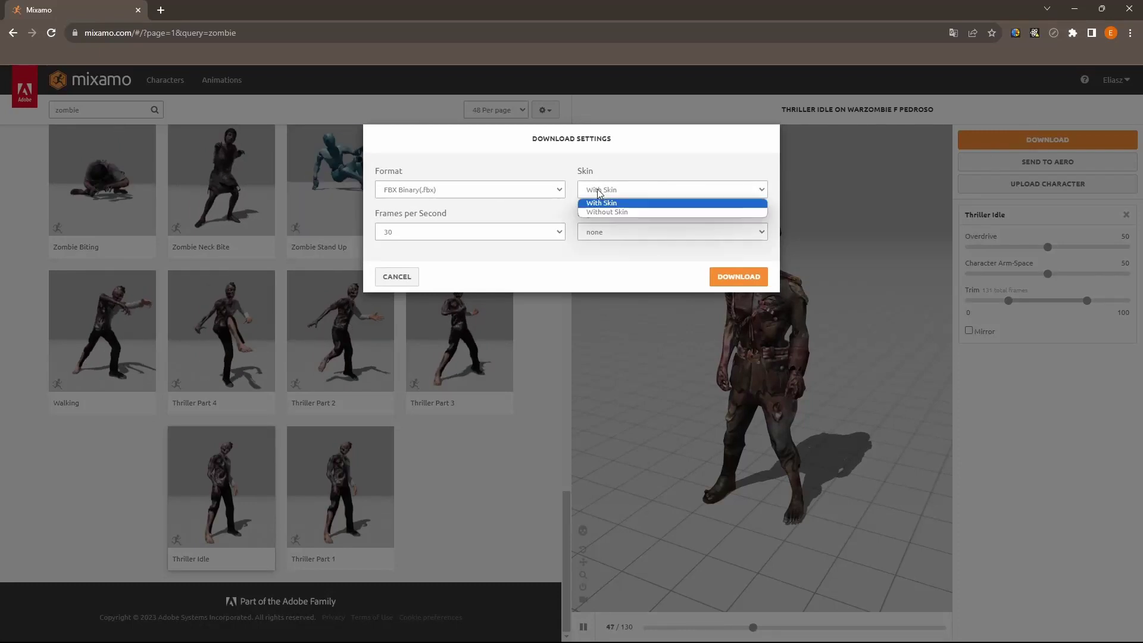
left_click(602, 215)
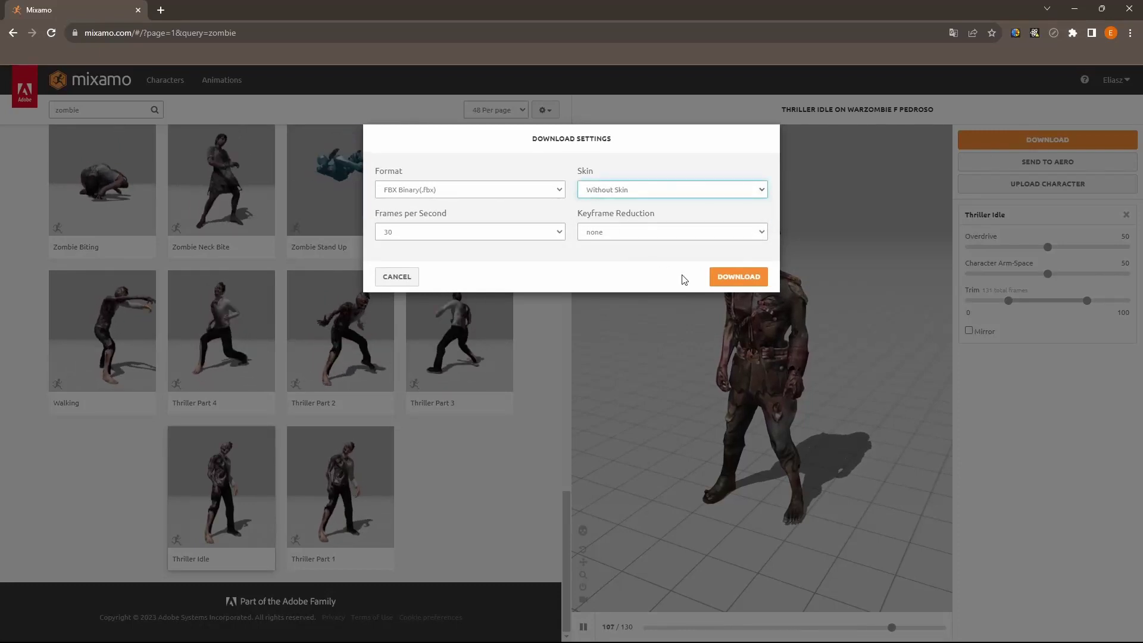
left_click(718, 284)
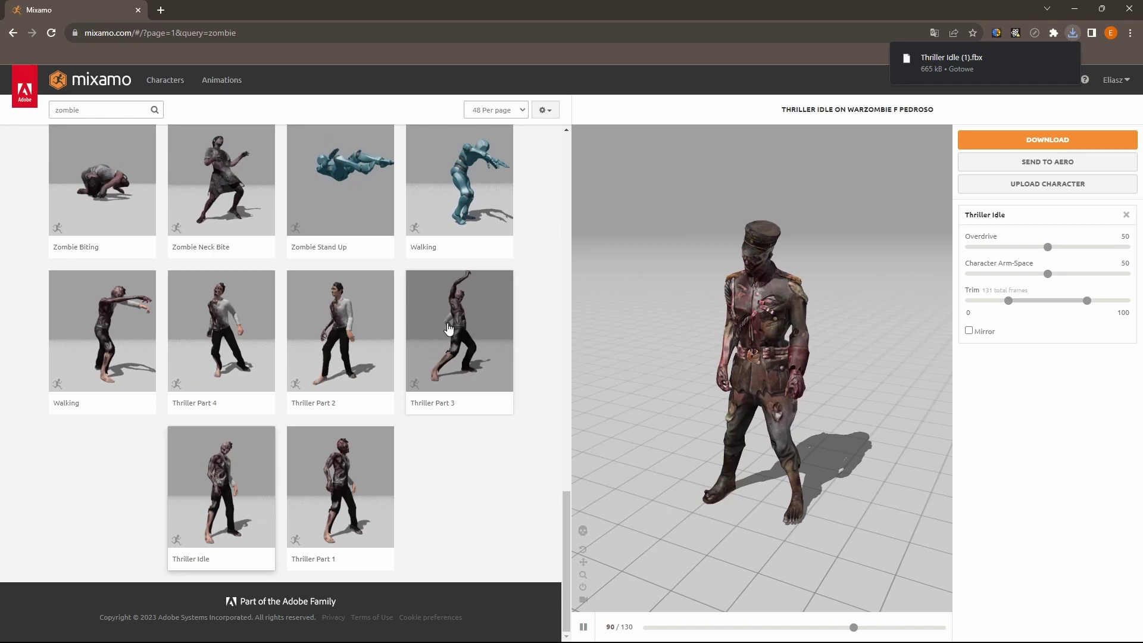
Download Zombie Walk with In Place enabled.
scroll(439, 464, "up", 1)
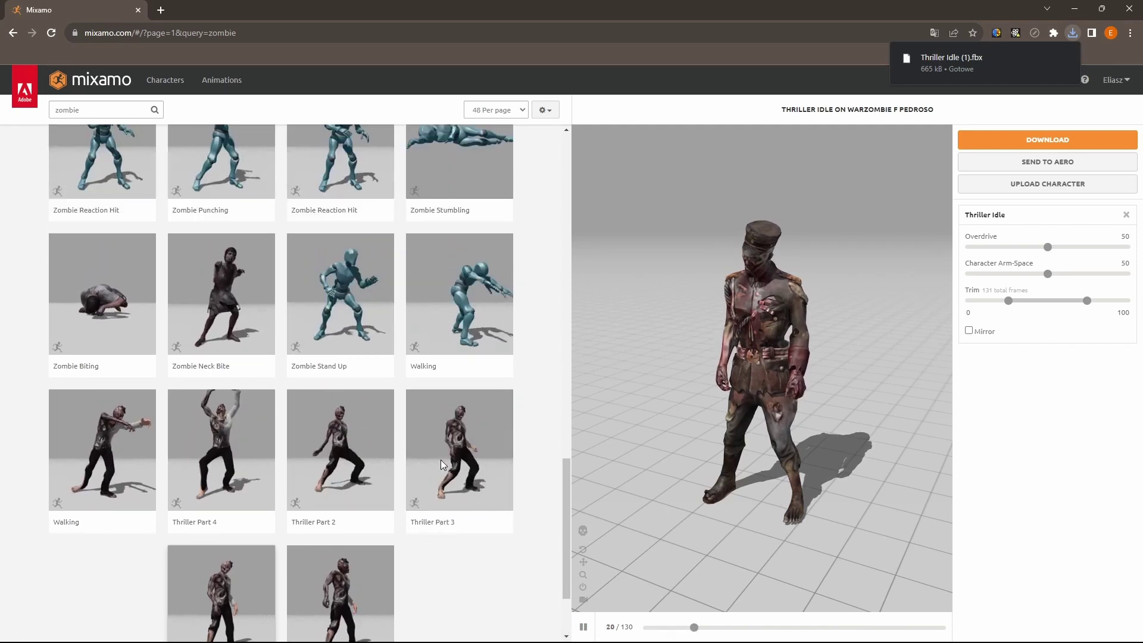
scroll(440, 464, "down", 1)
scroll(443, 466, "up", 4)
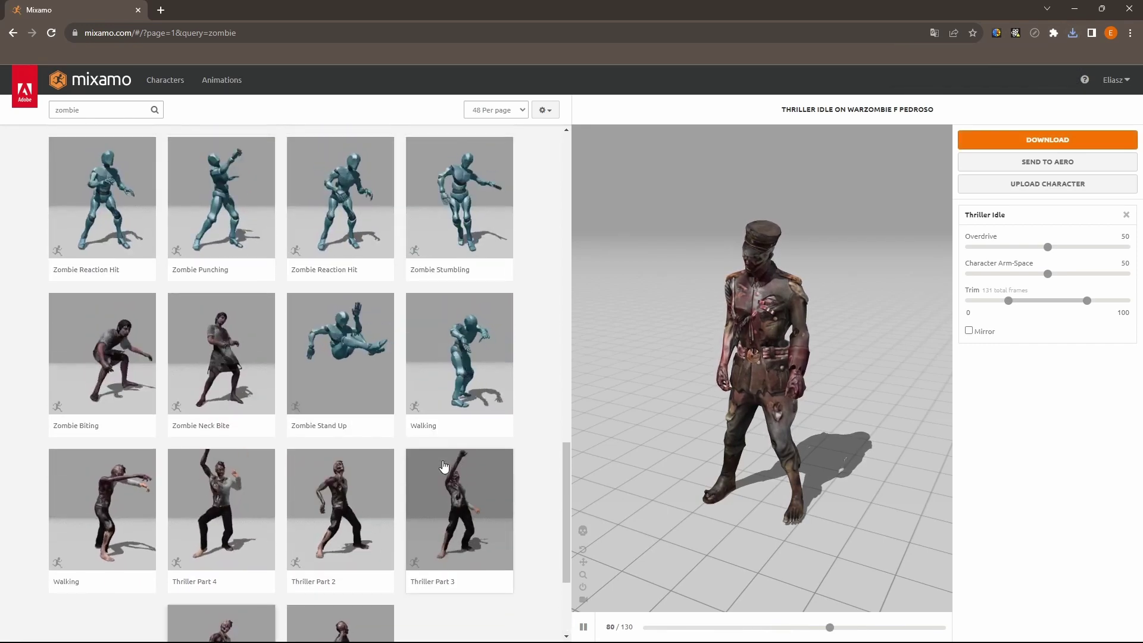
scroll(444, 466, "up", 2)
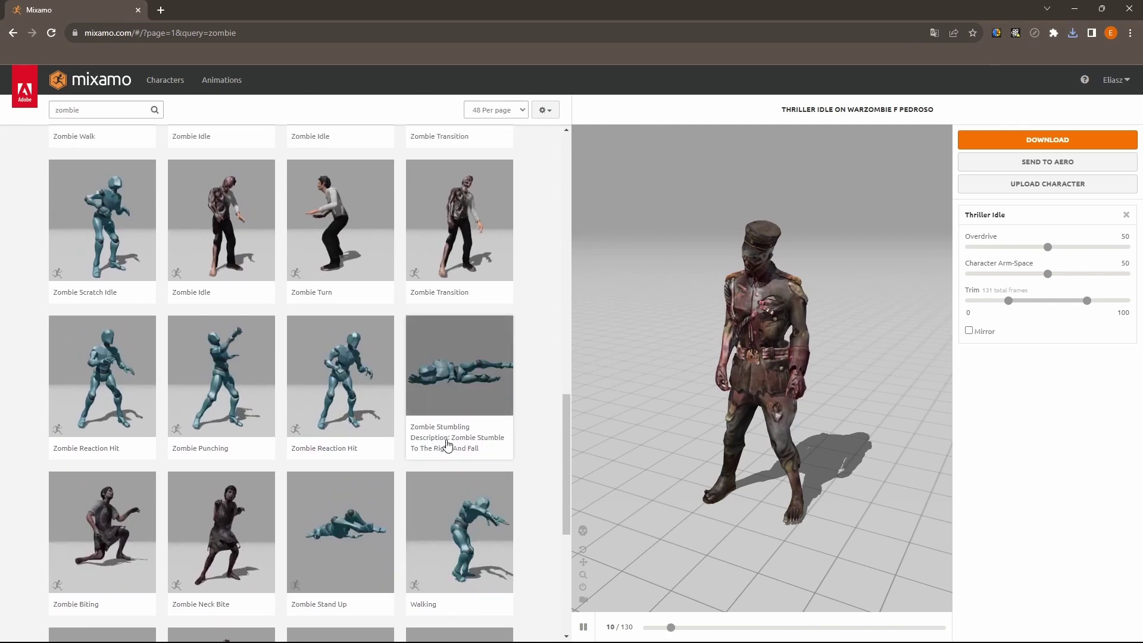
scroll(454, 410, "up", 3)
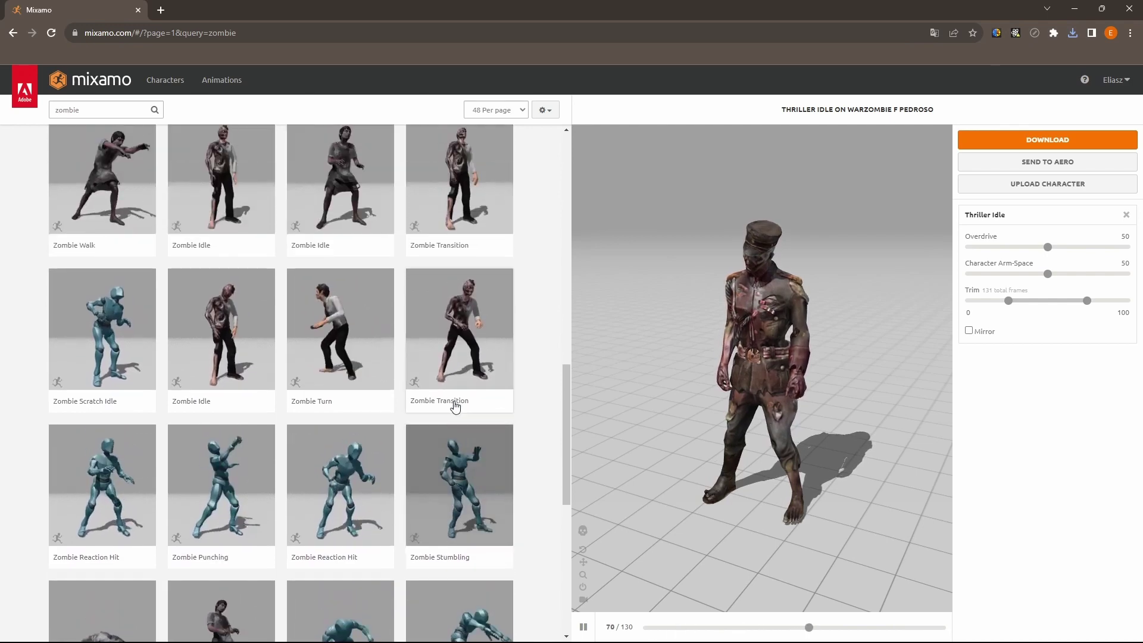
scroll(454, 406, "up", 3)
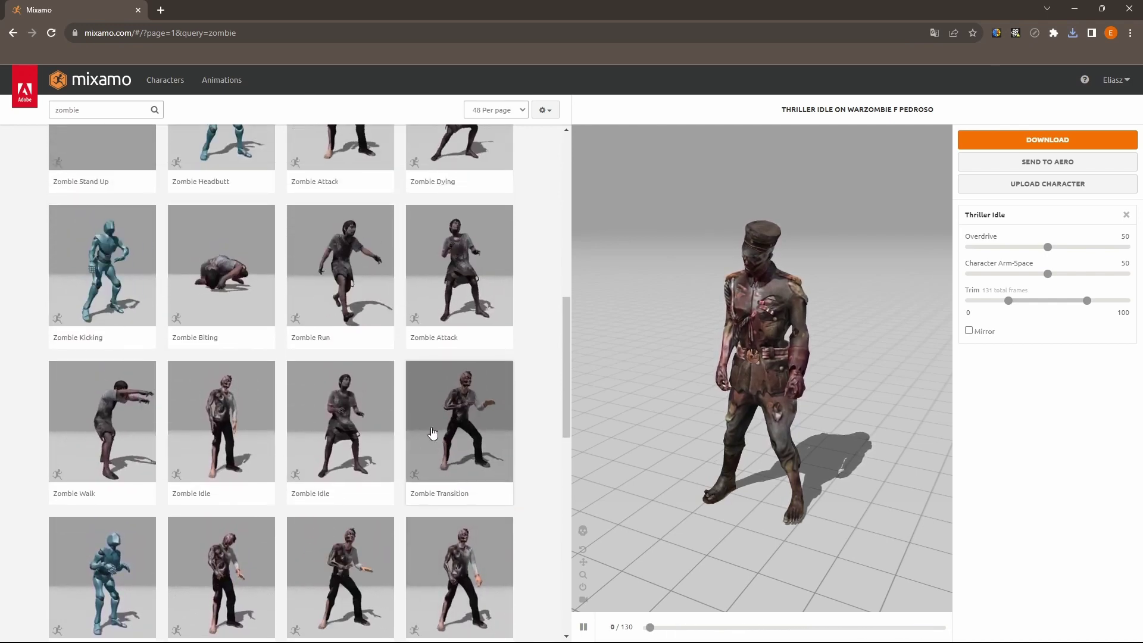
left_click(111, 427)
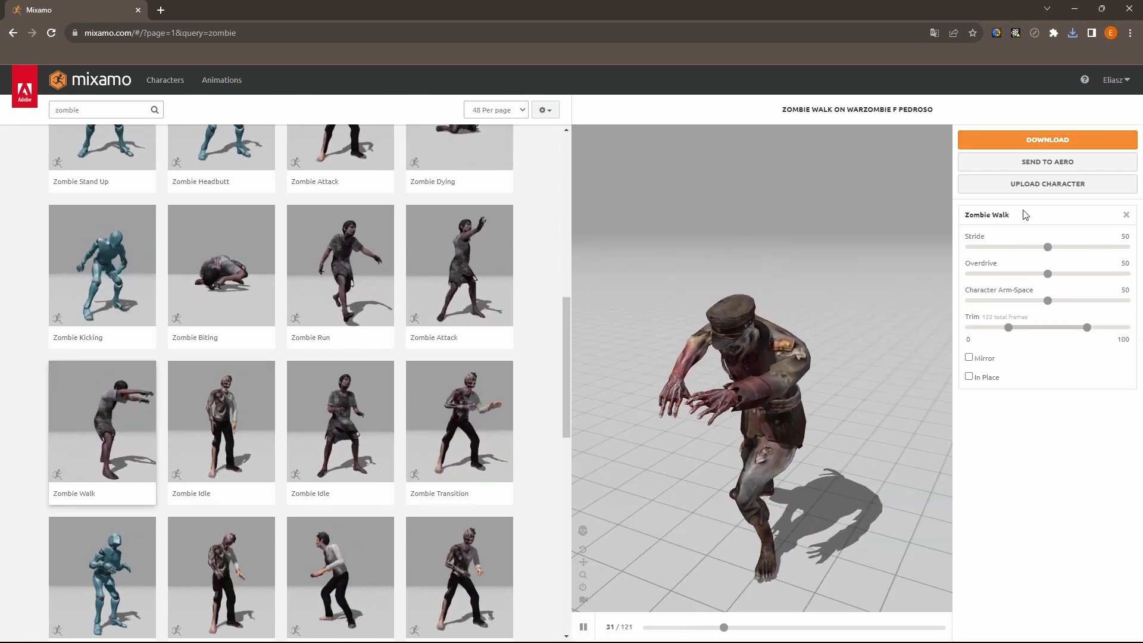
left_click(969, 377)
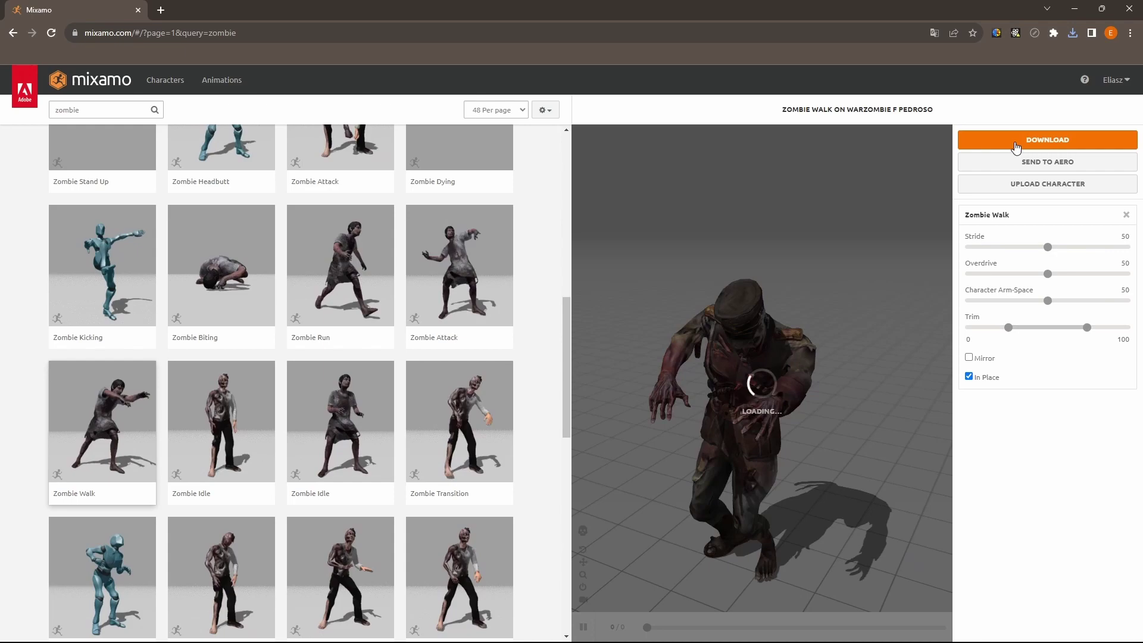
left_click(1048, 139)
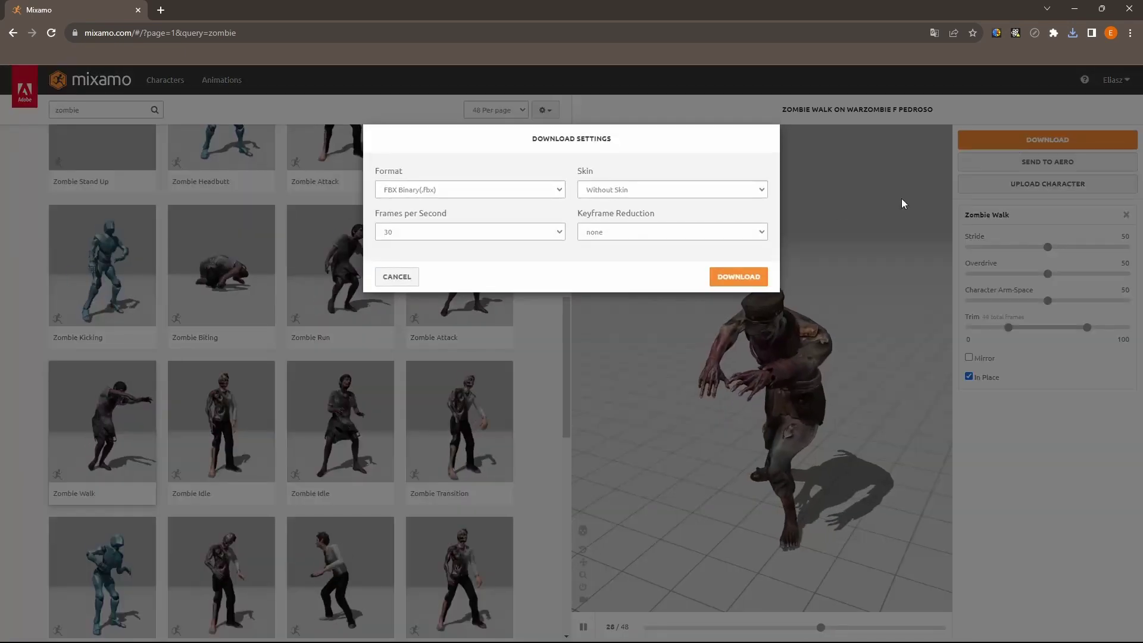
left_click(738, 277)
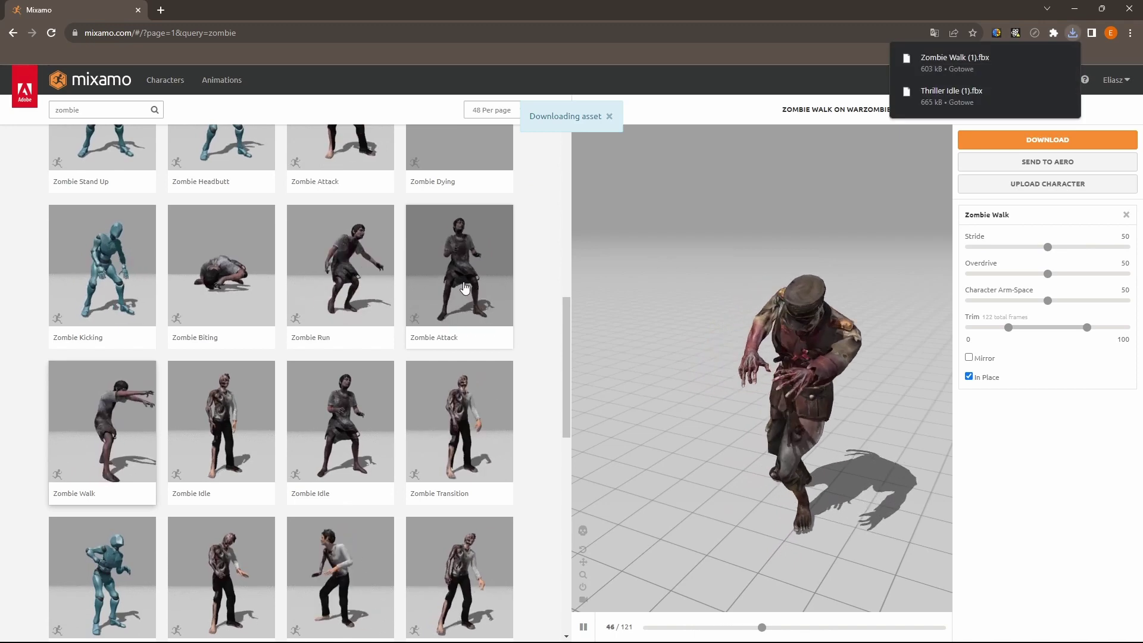
Download Zombie Run with In Place enabled.
left_click(340, 268)
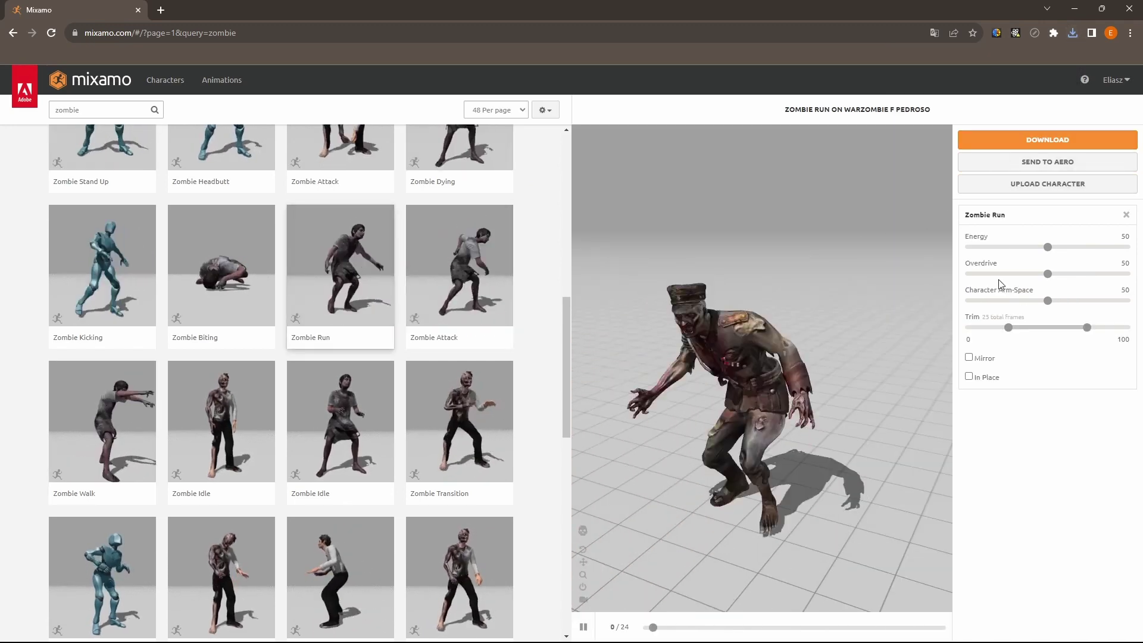
left_click(969, 376)
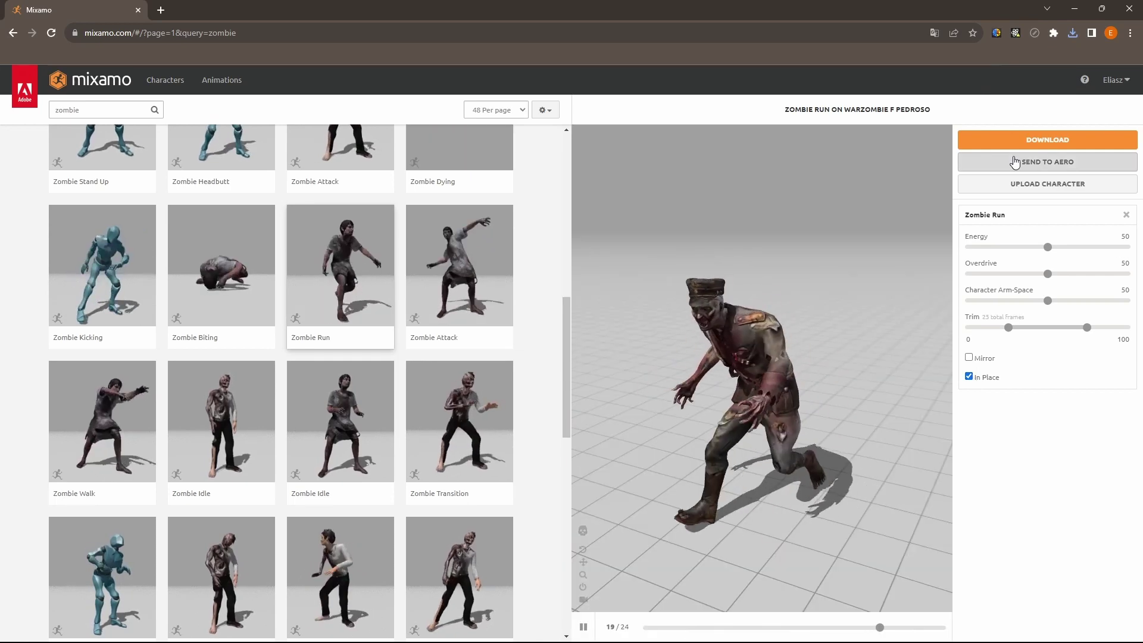
left_click(1013, 140)
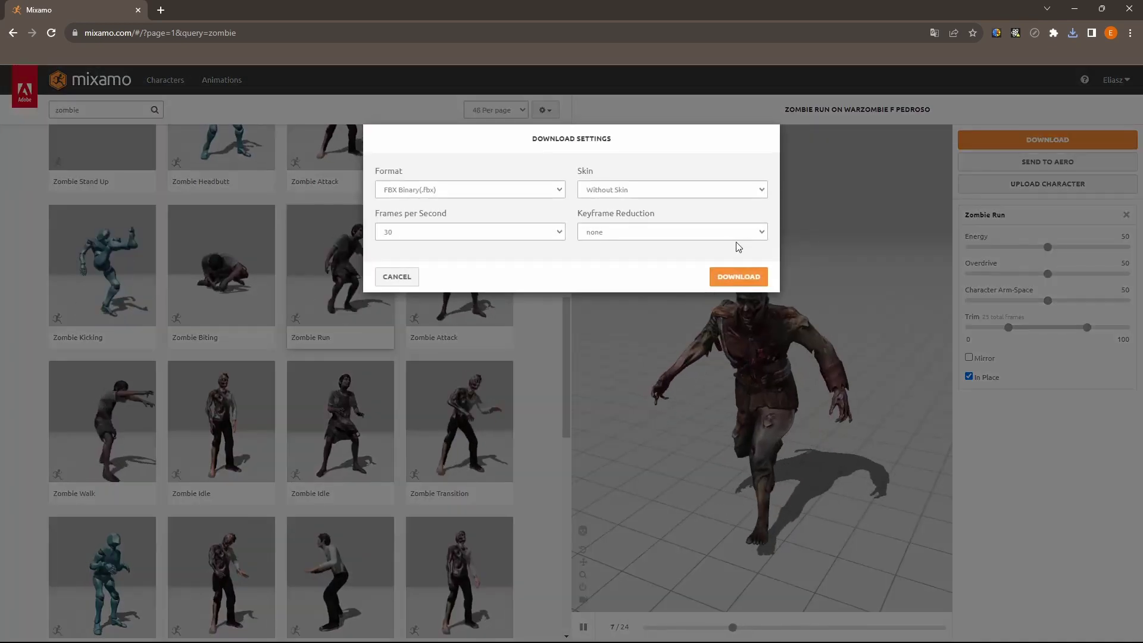
left_click(736, 278)
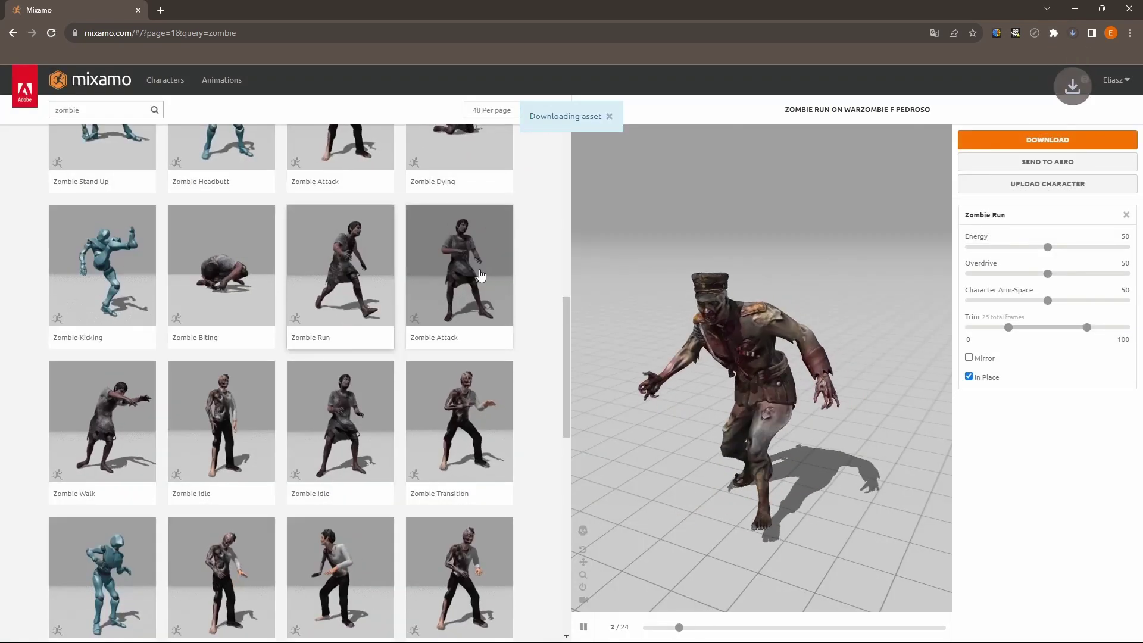
Download the Zombie Attack animation.
left_click(499, 265)
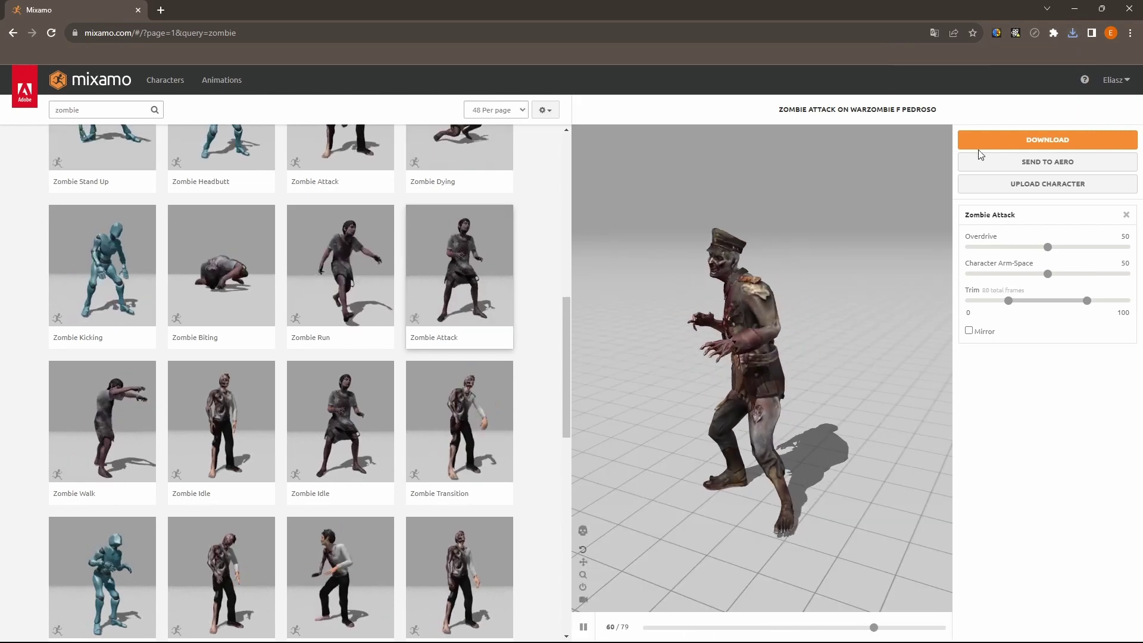
left_click(1010, 143)
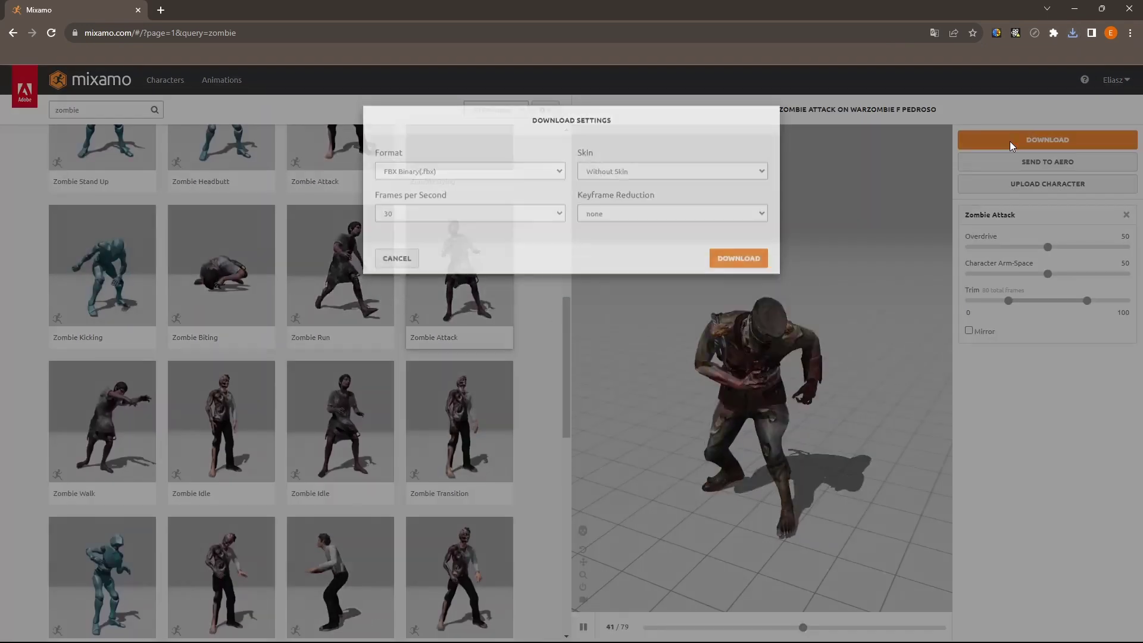
left_click(724, 273)
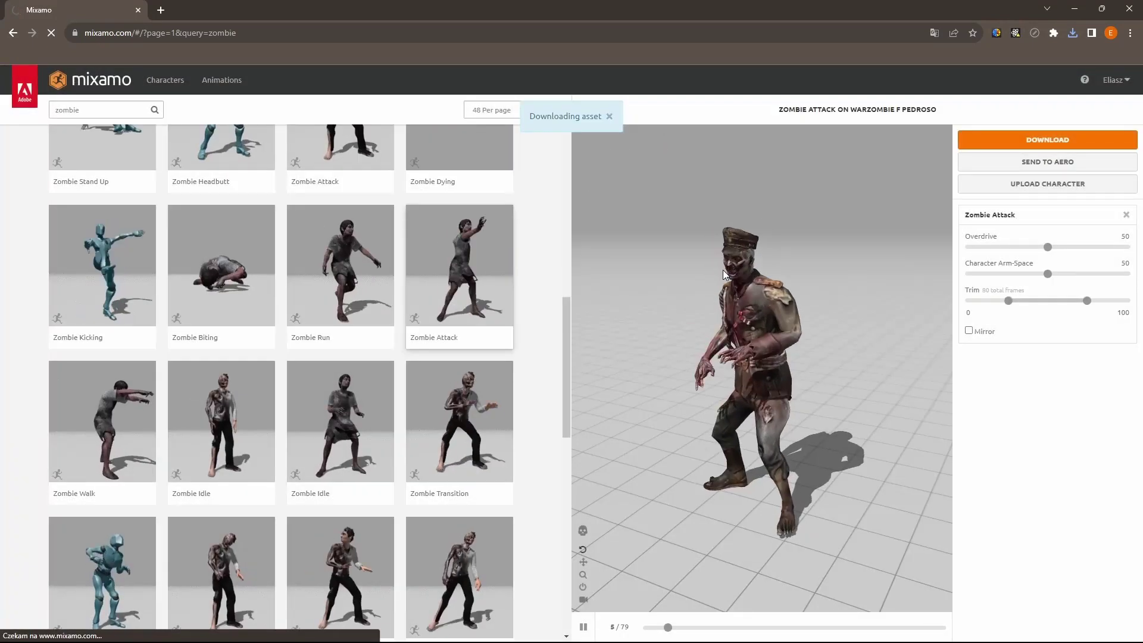
key("alt+Tab")
Create an Animations folder inside the Zombie folder.
left_click(73, 376)
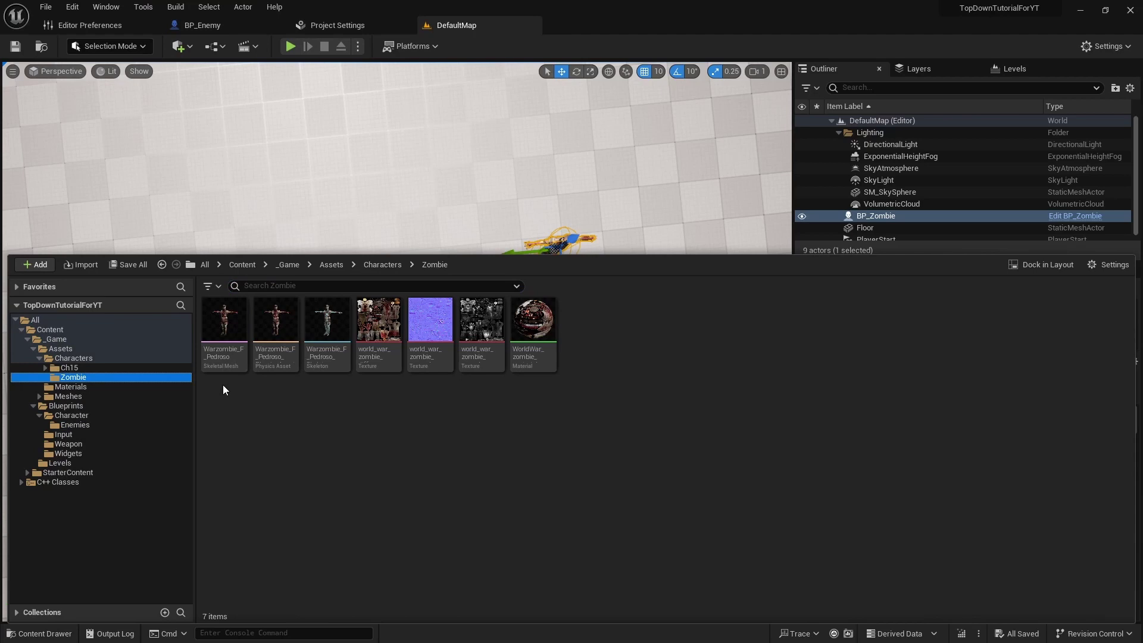
right_click(238, 414)
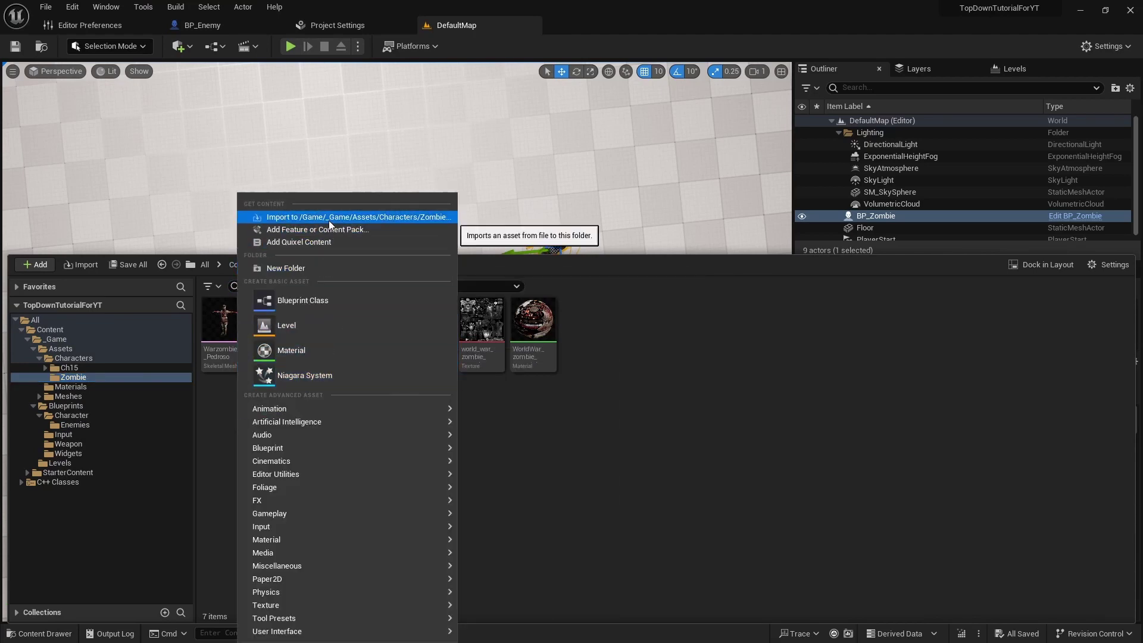
left_click(331, 268)
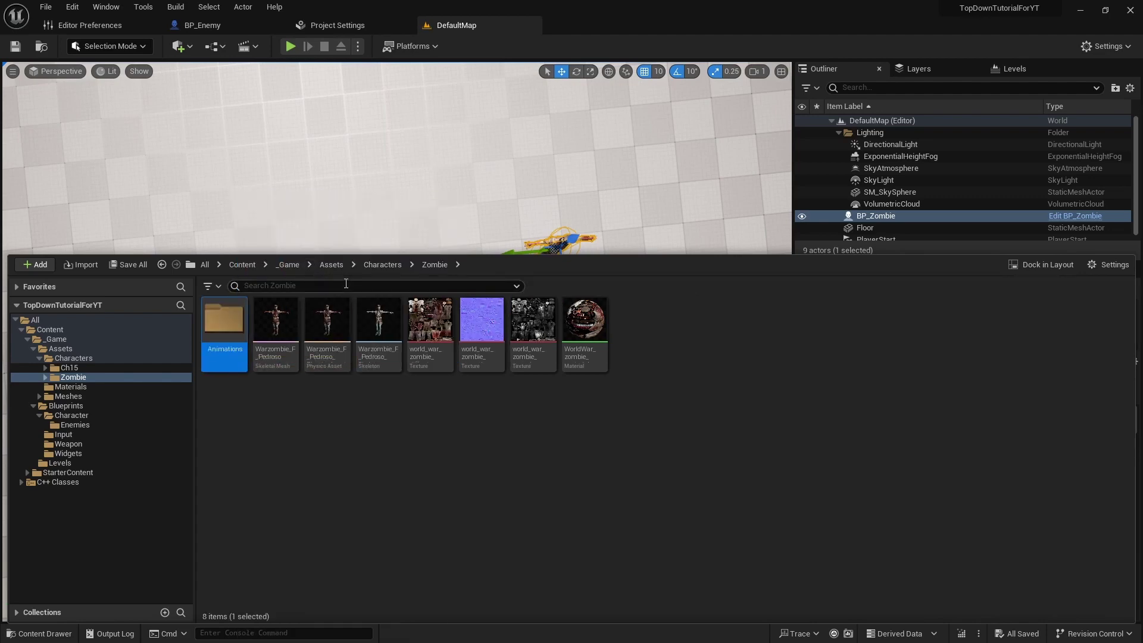
double_click(225, 325)
Import the downloaded animation FBX files using Warzombie_F_Pedroso_Skeleton with Import All.
right_click(226, 354)
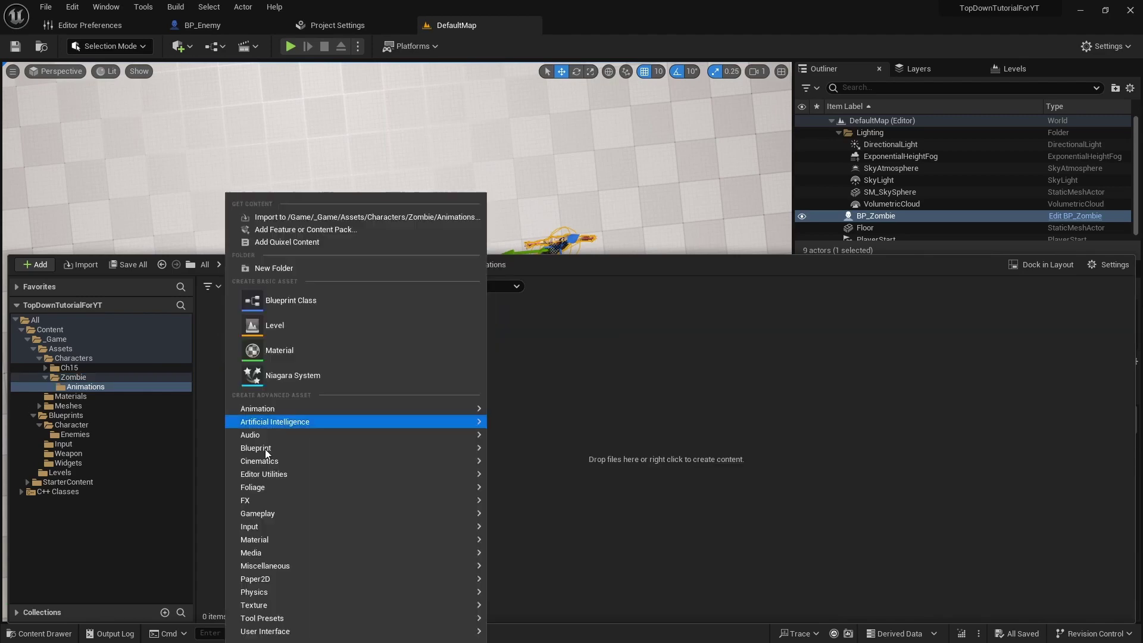
left_click(298, 217)
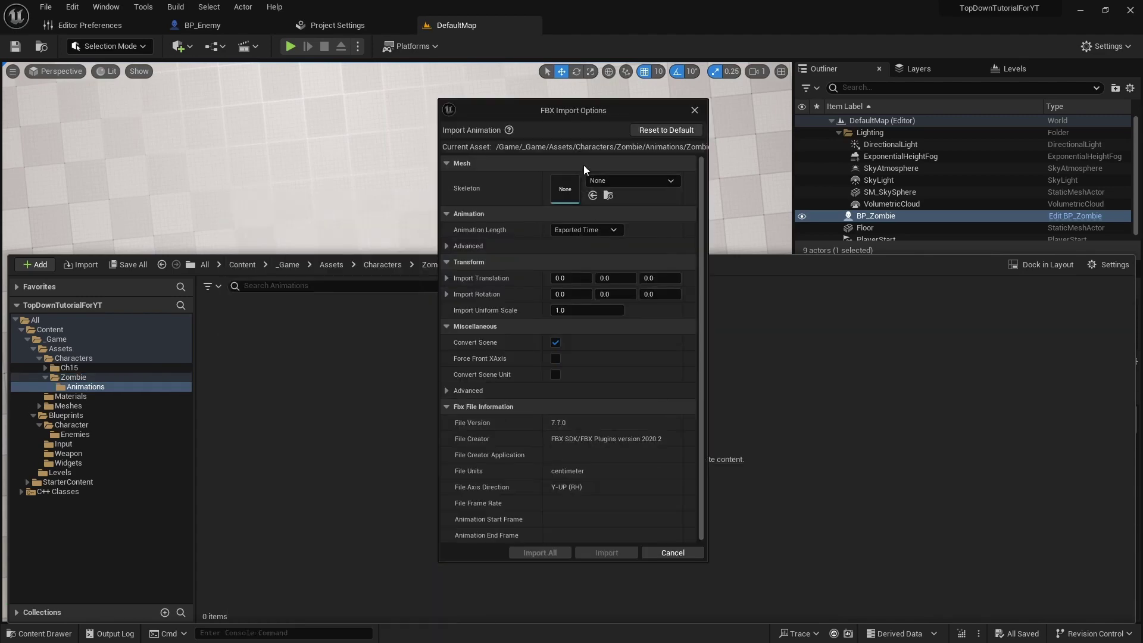
left_click(607, 179)
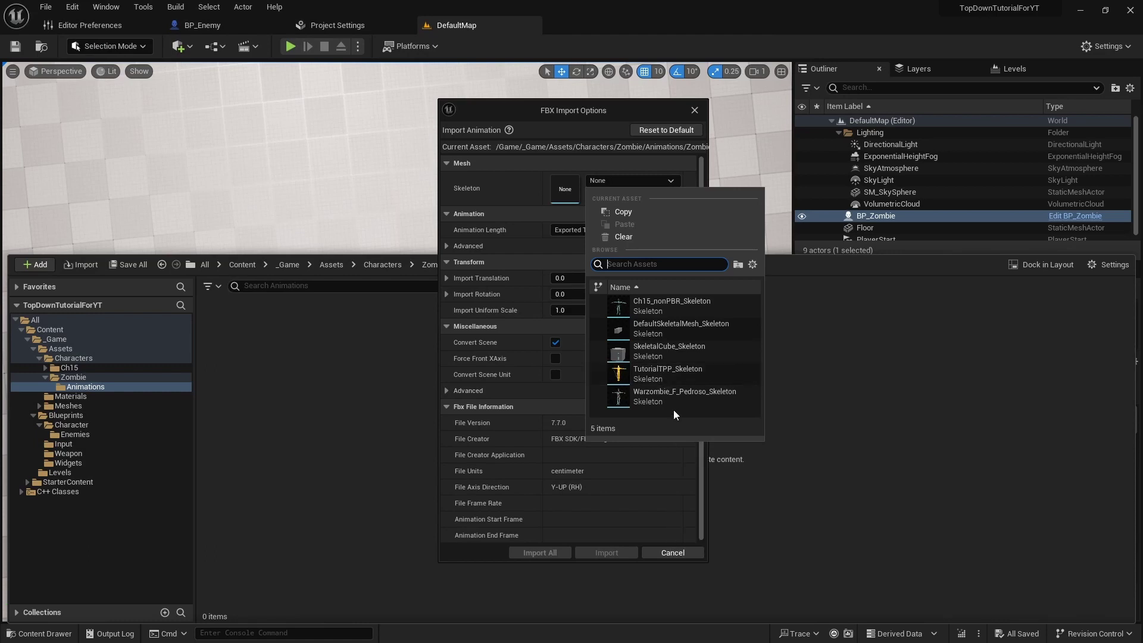
left_click(658, 400)
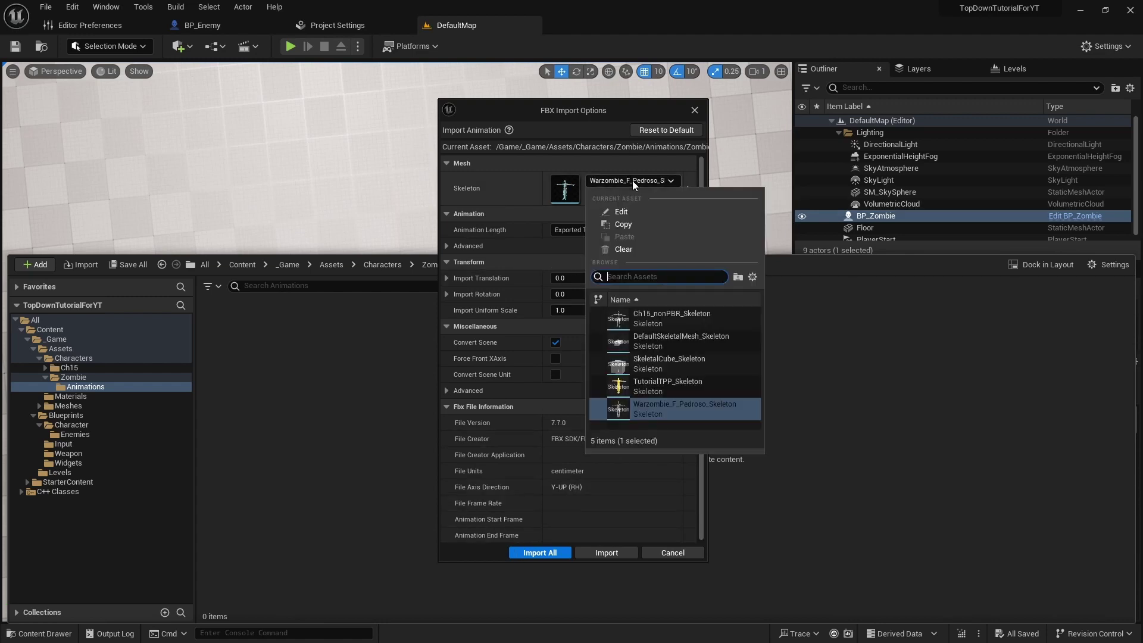
left_click(638, 404)
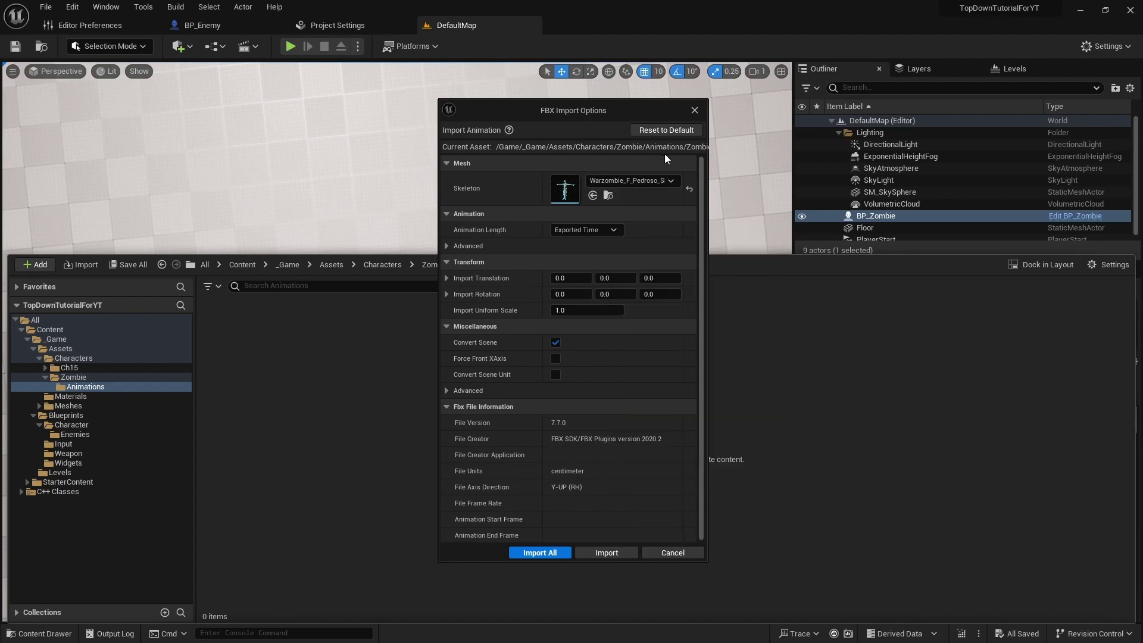
left_click(539, 552)
right_click(389, 518)
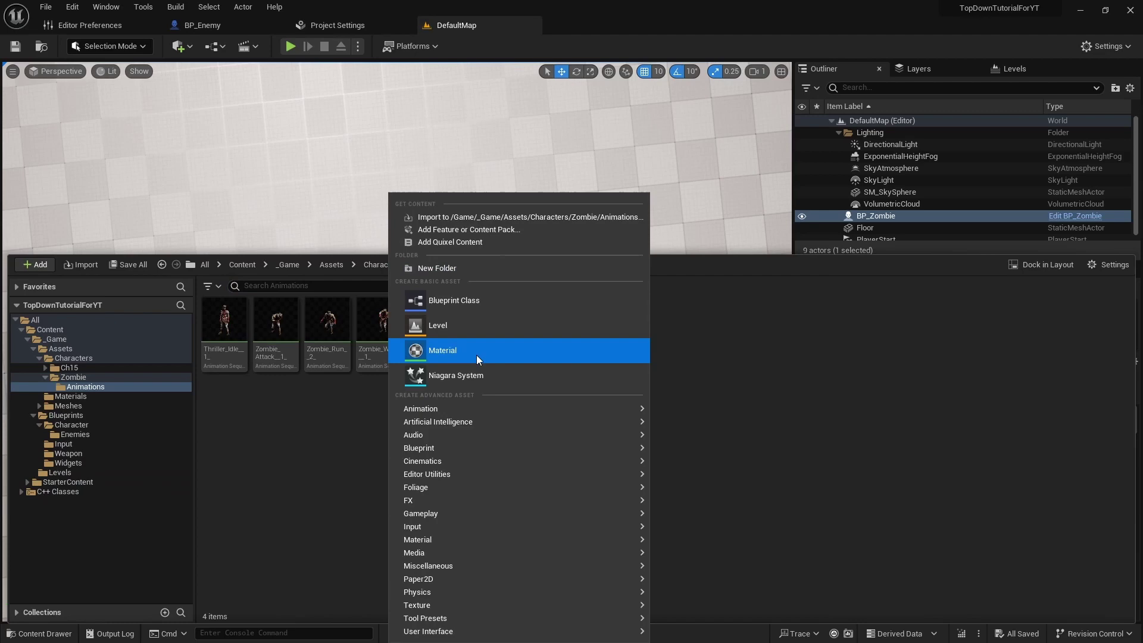
Create an Animation Blend Space on Warzombie_F_Pedroso_Skeleton and name it BS_ZombieMovement.
mouse_move(476, 409)
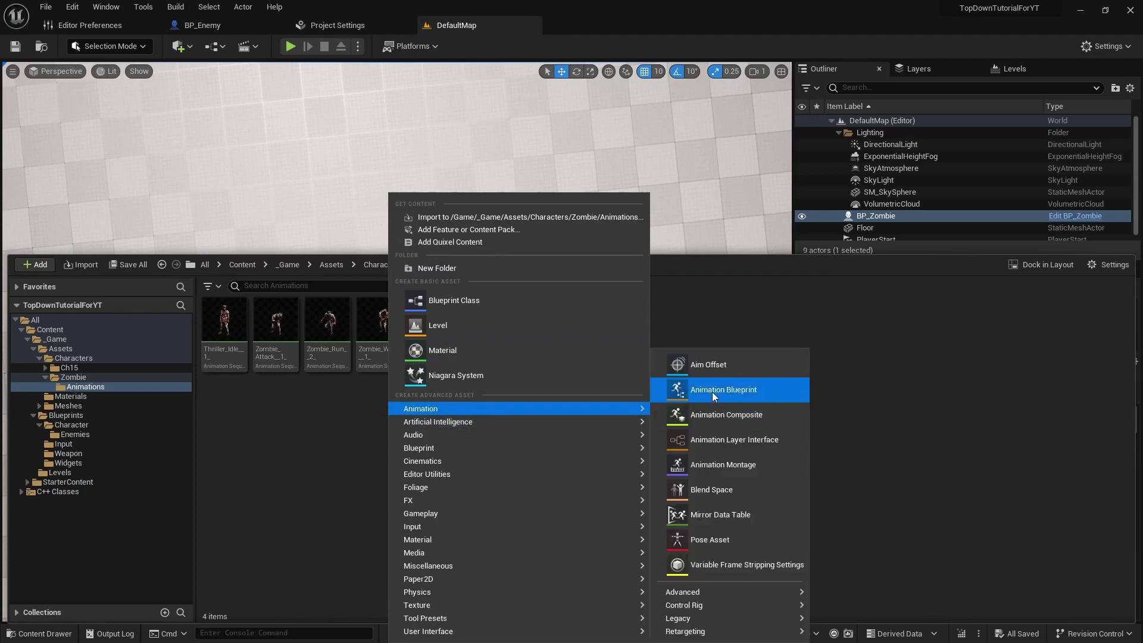
left_click(724, 490)
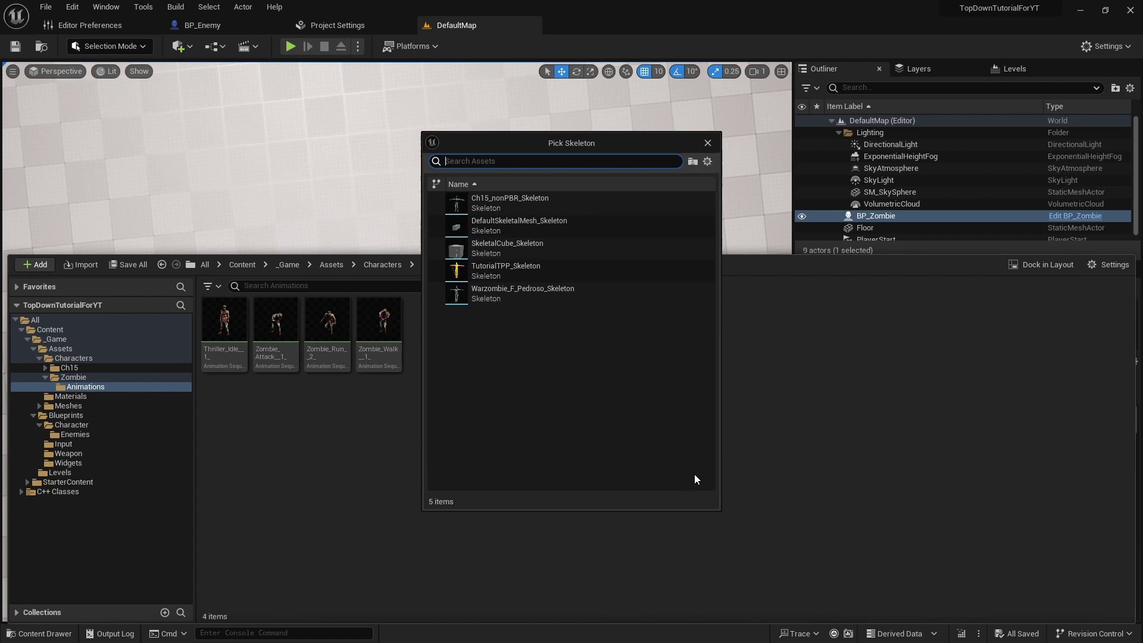
left_click(523, 293)
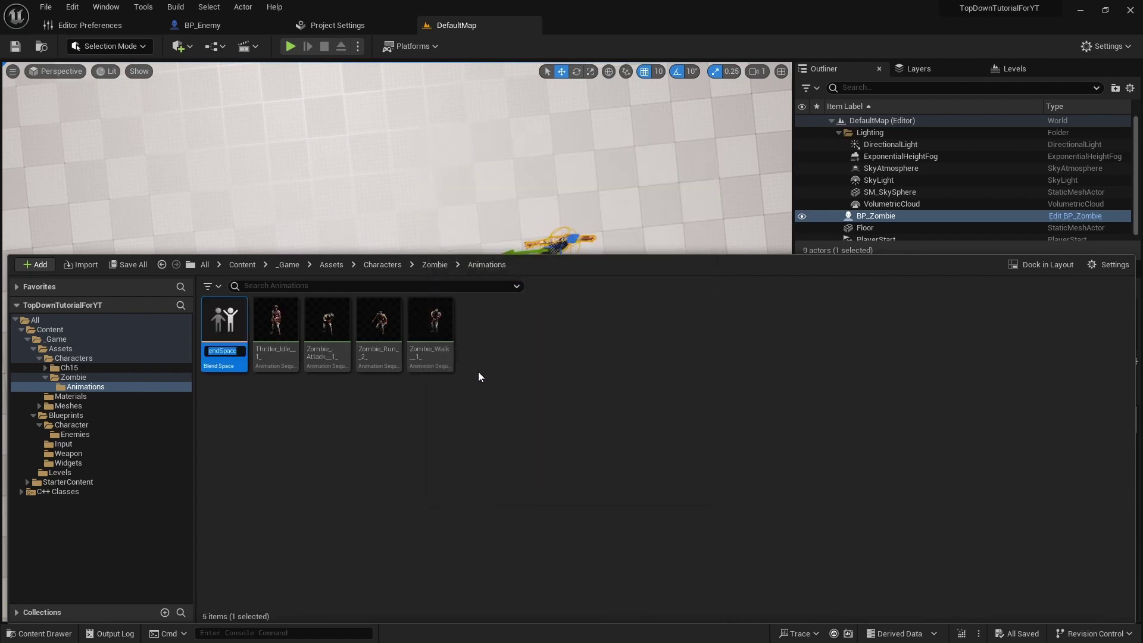
type("BP_ZombieMovement")
key("Return")
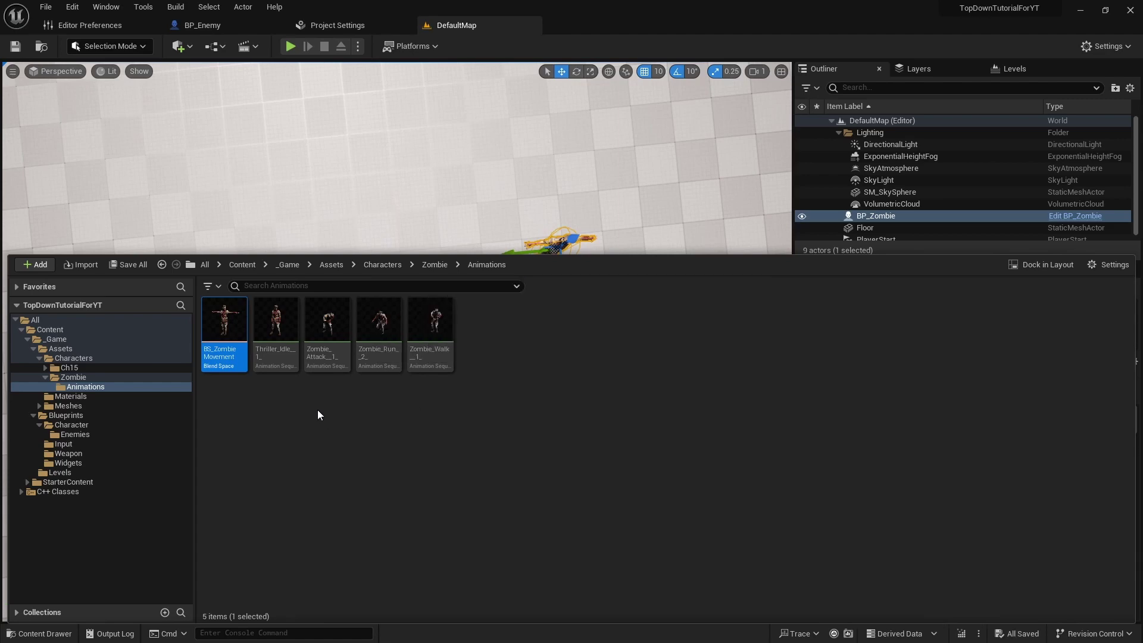
Name the vertical axis Speed with maximum 1000 and add Thriller_Idle as the first sample.
double_click(223, 357)
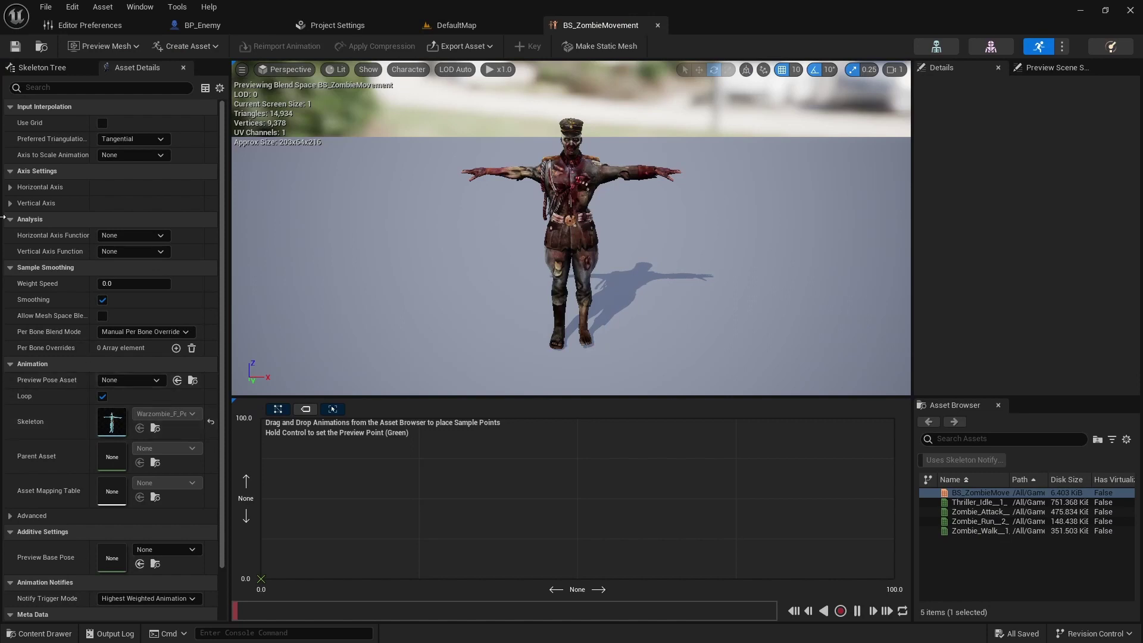
left_click(12, 203)
left_click(117, 219)
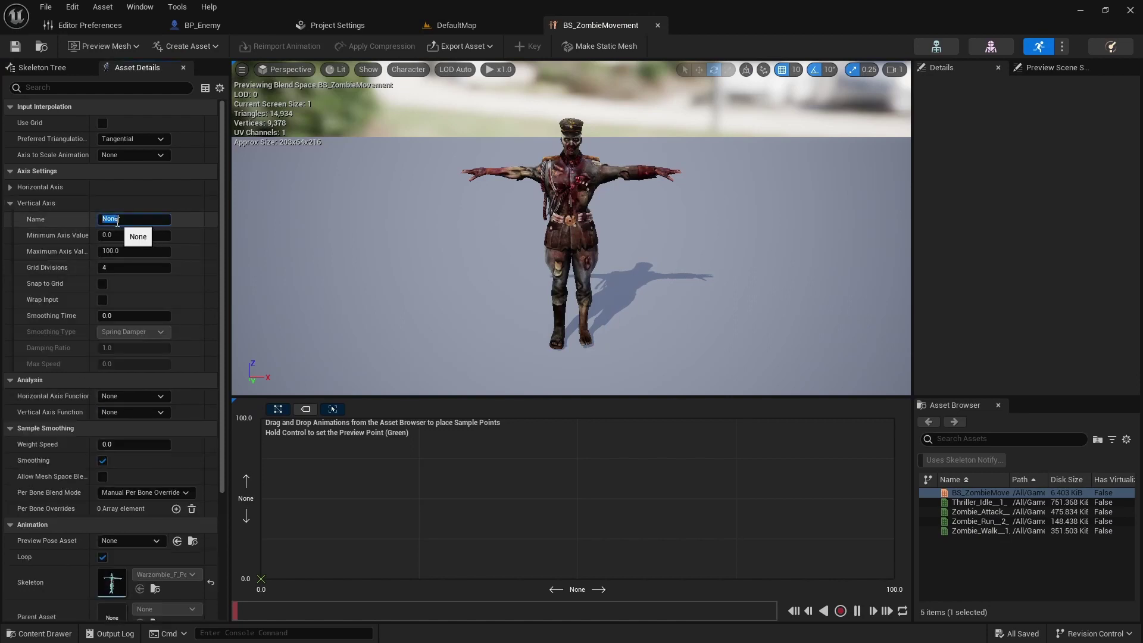
type("Speed")
key("Return")
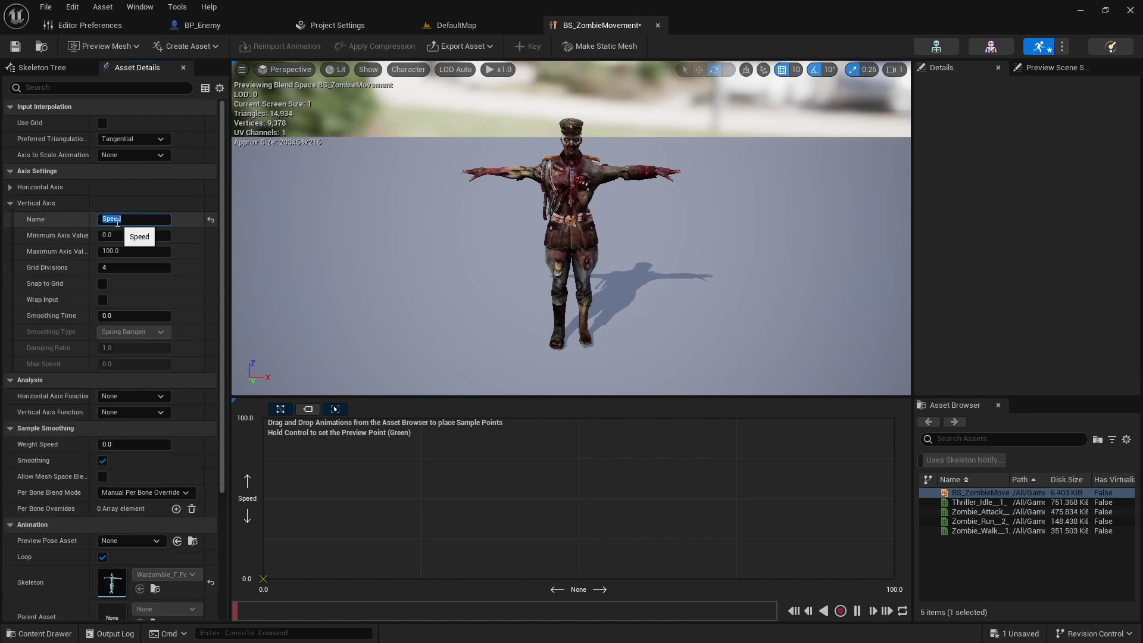
left_click(127, 250)
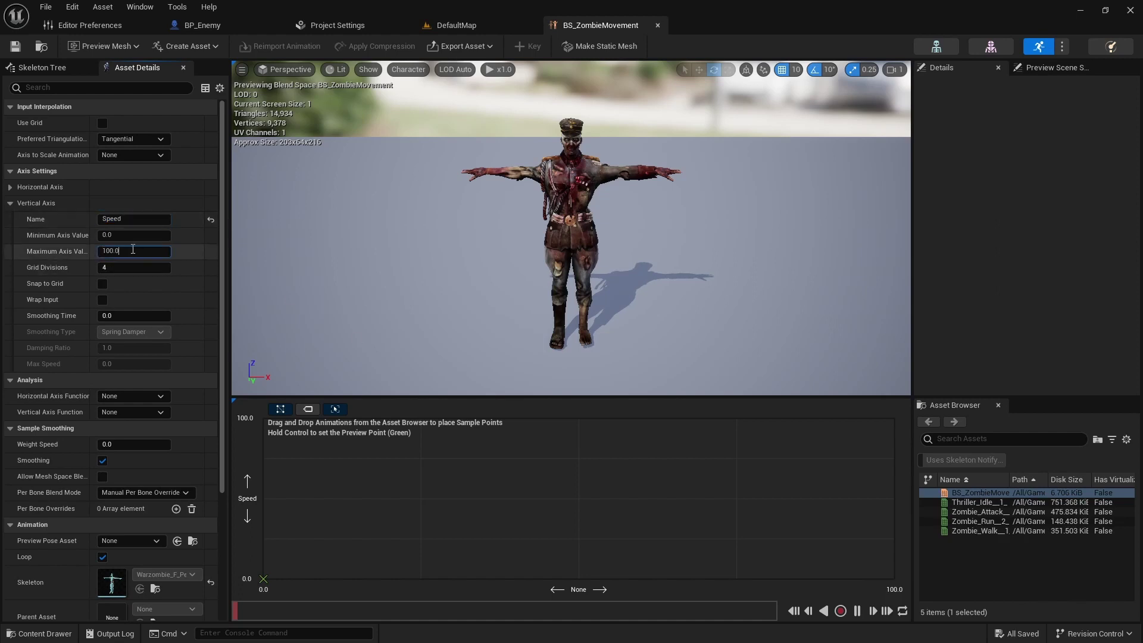
double_click(133, 251)
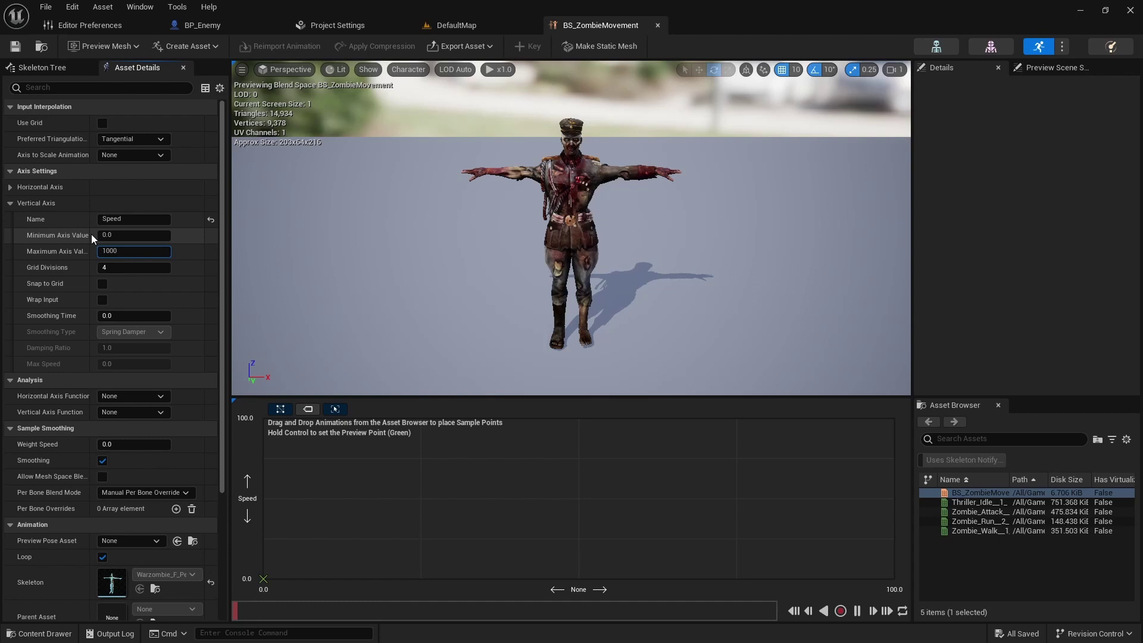
key("Return")
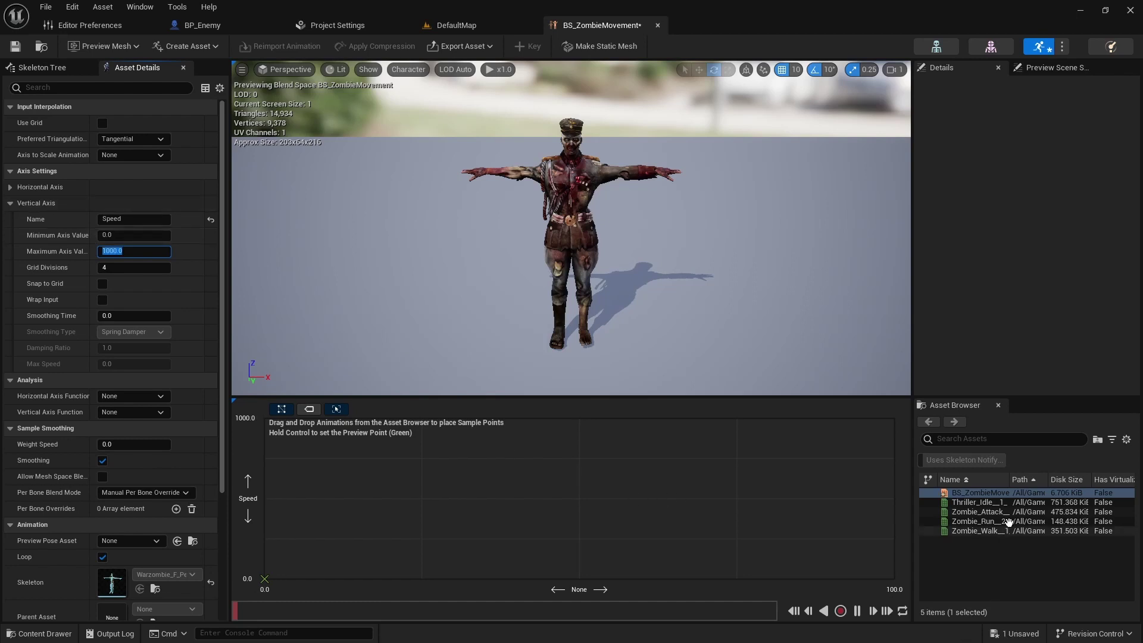
left_click_drag(976, 502, 354, 508)
Place the idle sample at 0/0 and save the blend space.
left_click(351, 508)
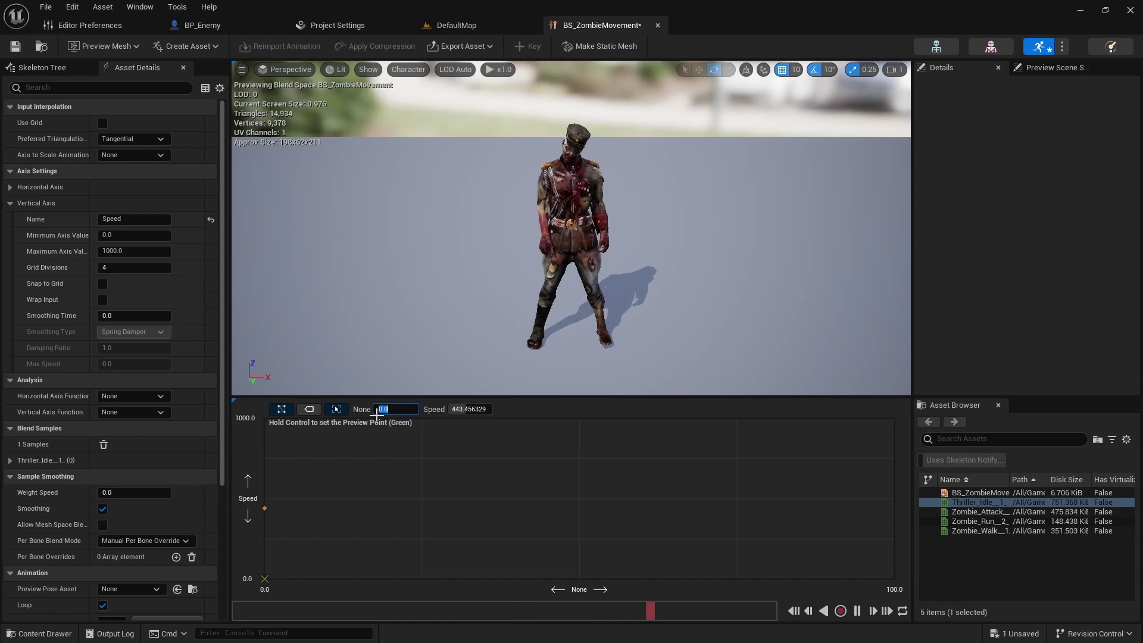
key("Tab")
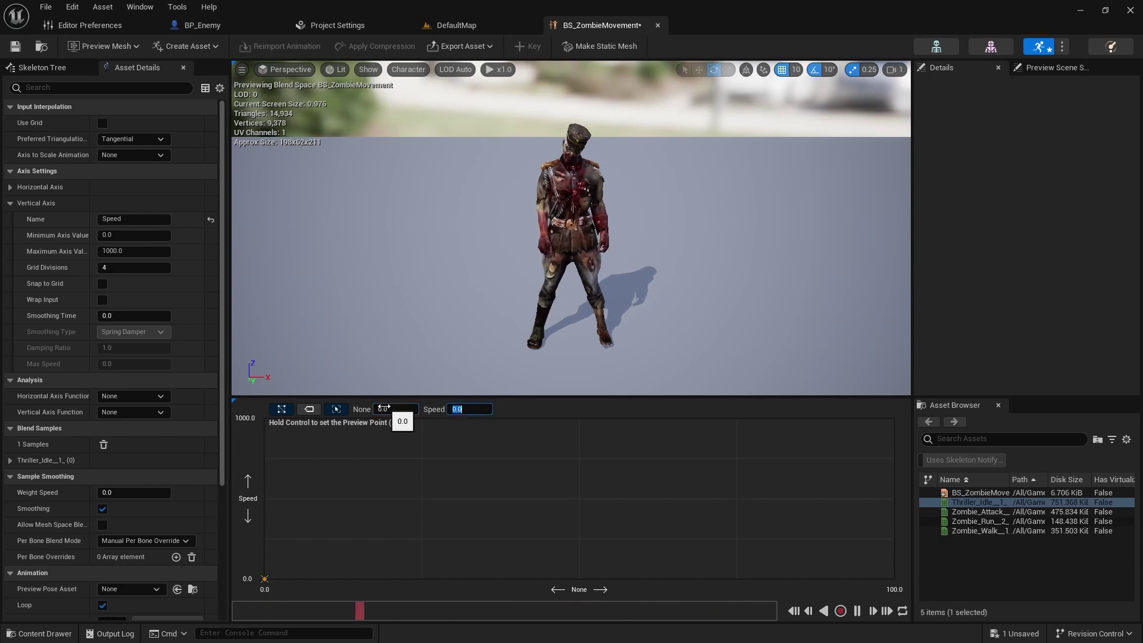
key("ctrl+s")
Add Zombie_Walk as a sample at 0 / Speed 250 and save.
left_click_drag(967, 530, 398, 463)
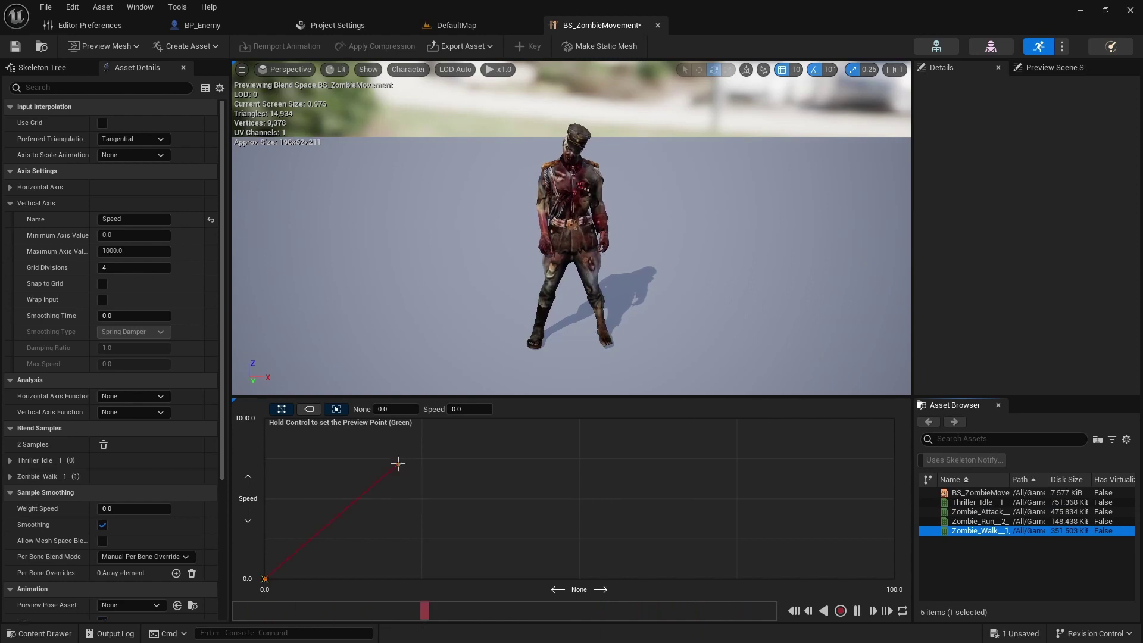
left_click(397, 462)
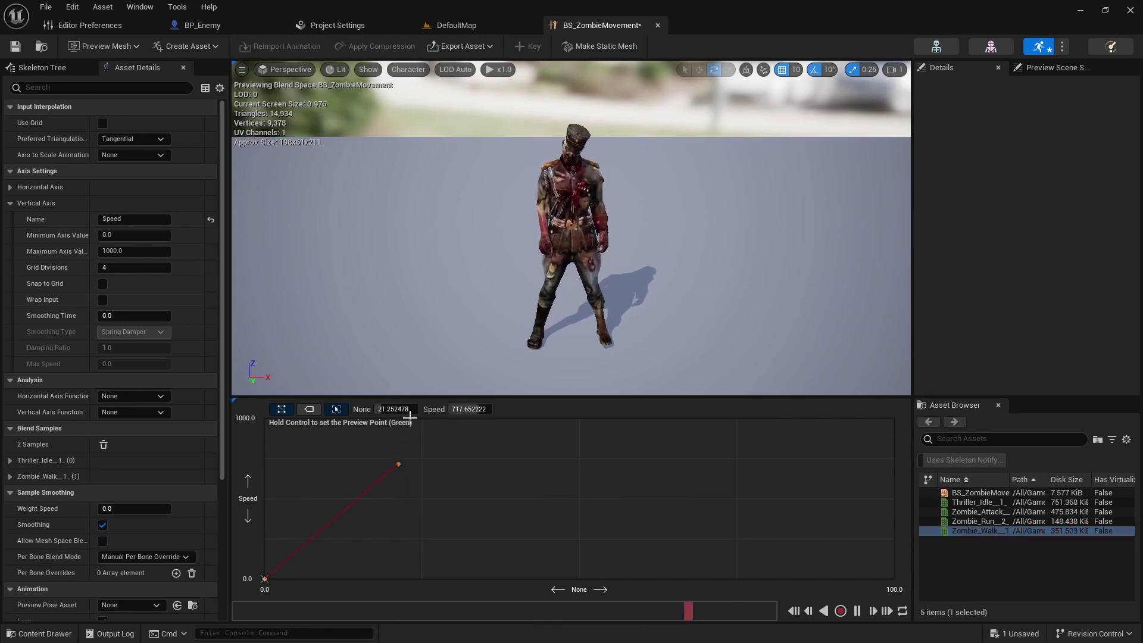
left_click(399, 410)
type("0")
key("Return")
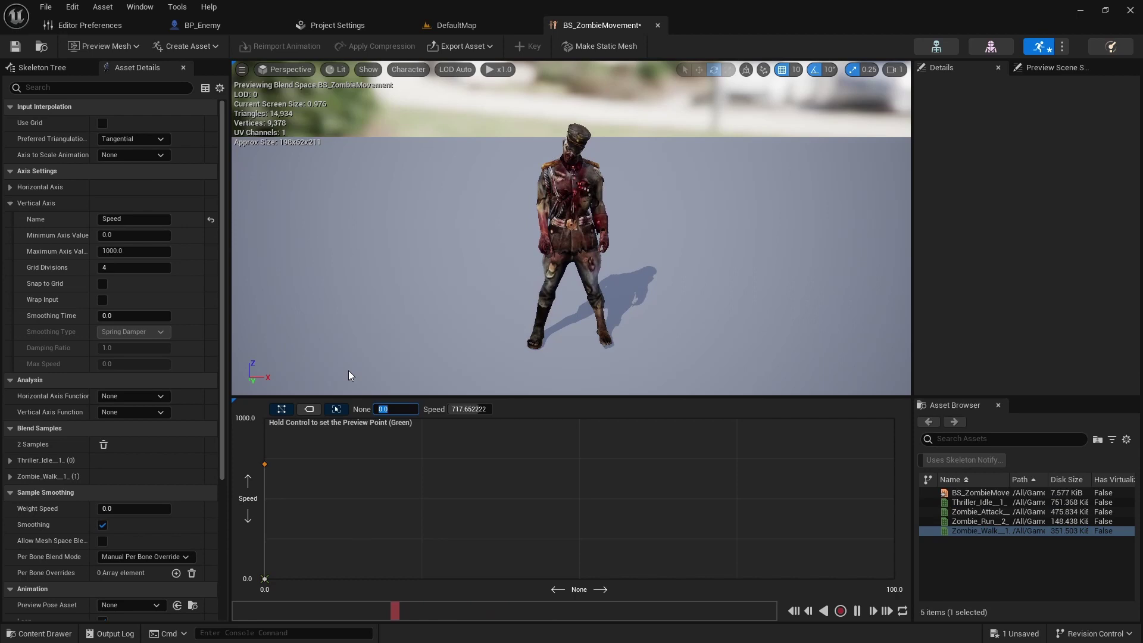
left_click(460, 408)
type("250")
key("Return")
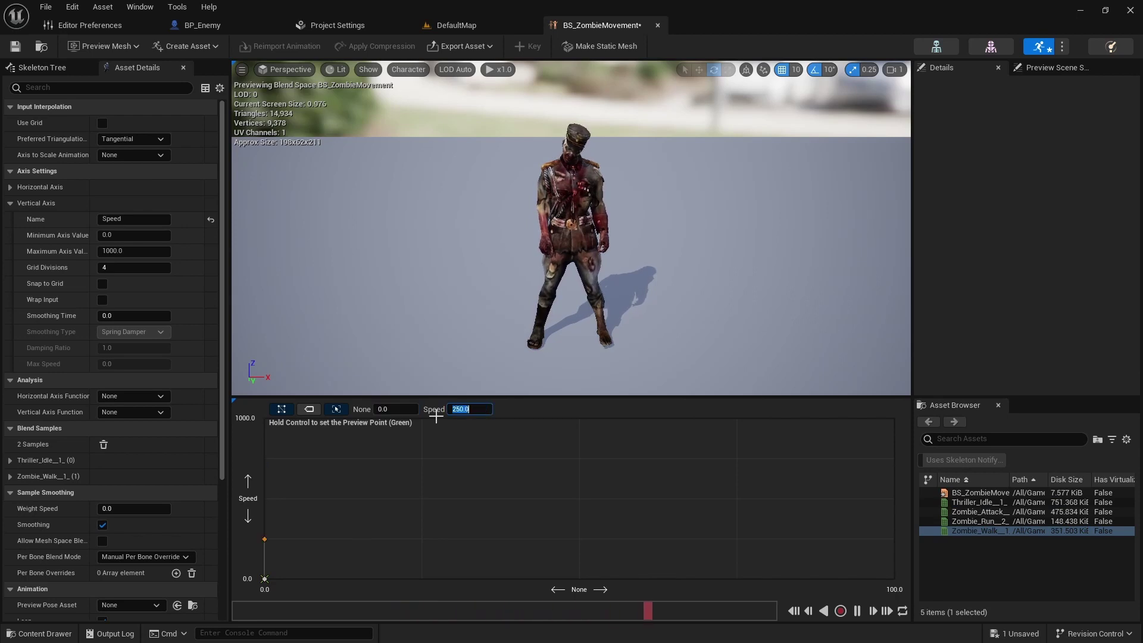
key("ctrl+s")
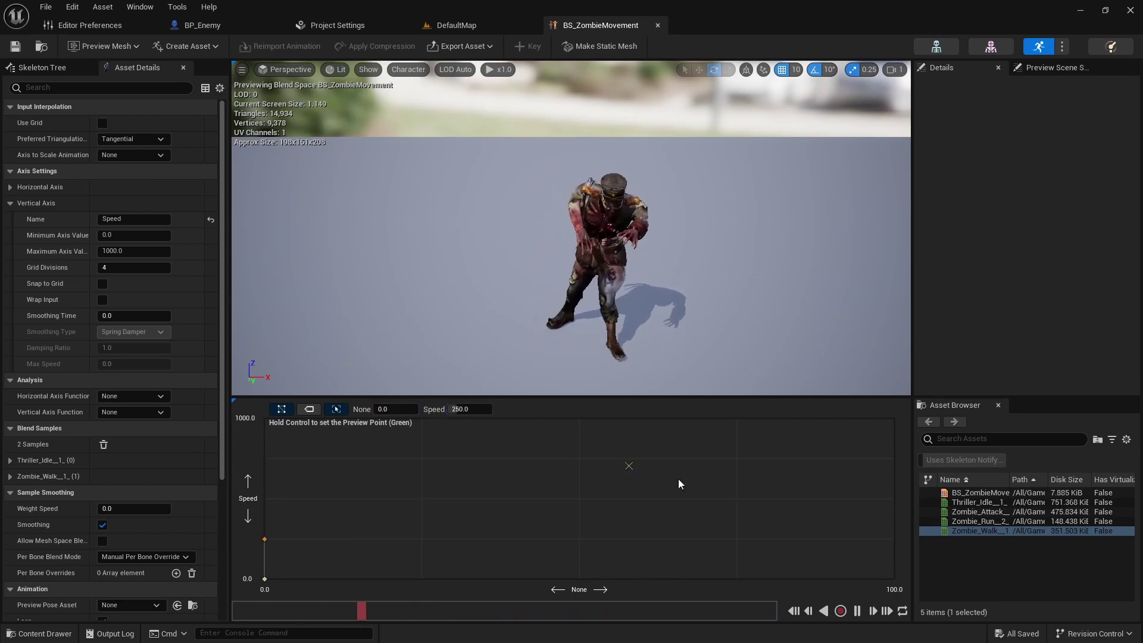
Add Zombie_Run as a sample at 0 / Speed 600.
mouse_move(977, 521)
left_mouse_down()
mouse_move(836, 528)
mouse_move(386, 470)
left_mouse_up()
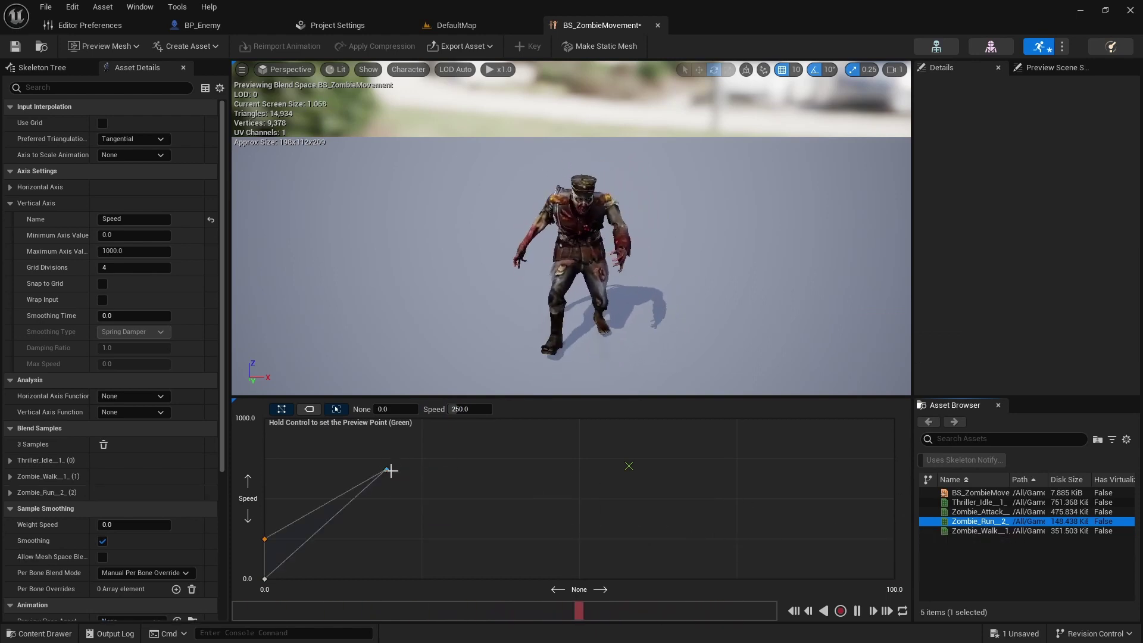
left_click(441, 409)
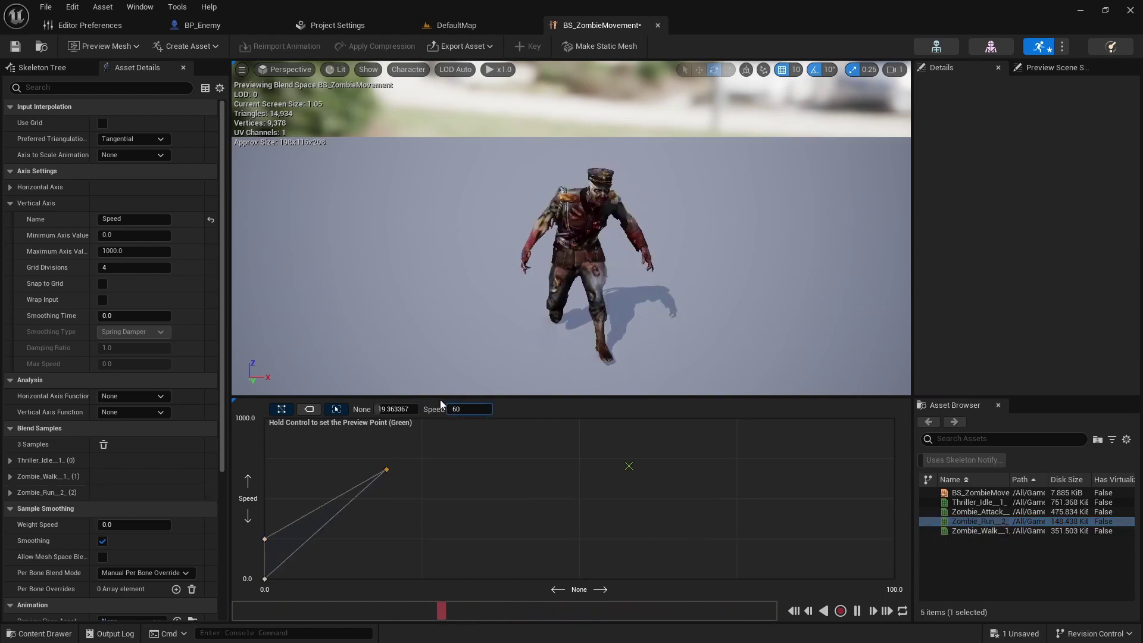
type("600")
key("Return")
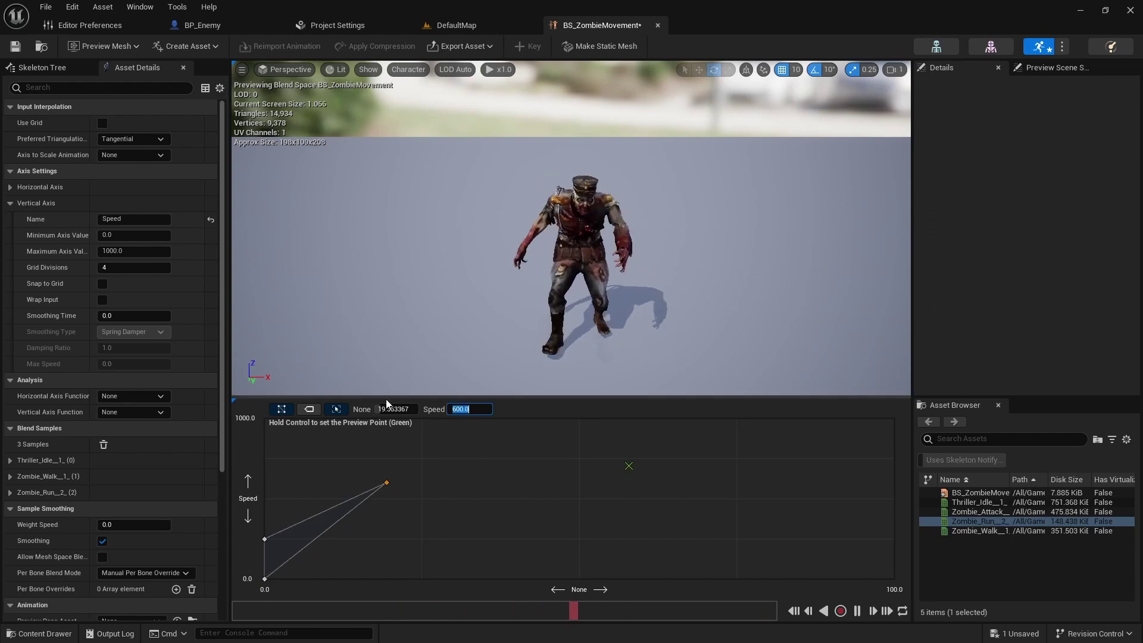
mouse_move(386, 482)
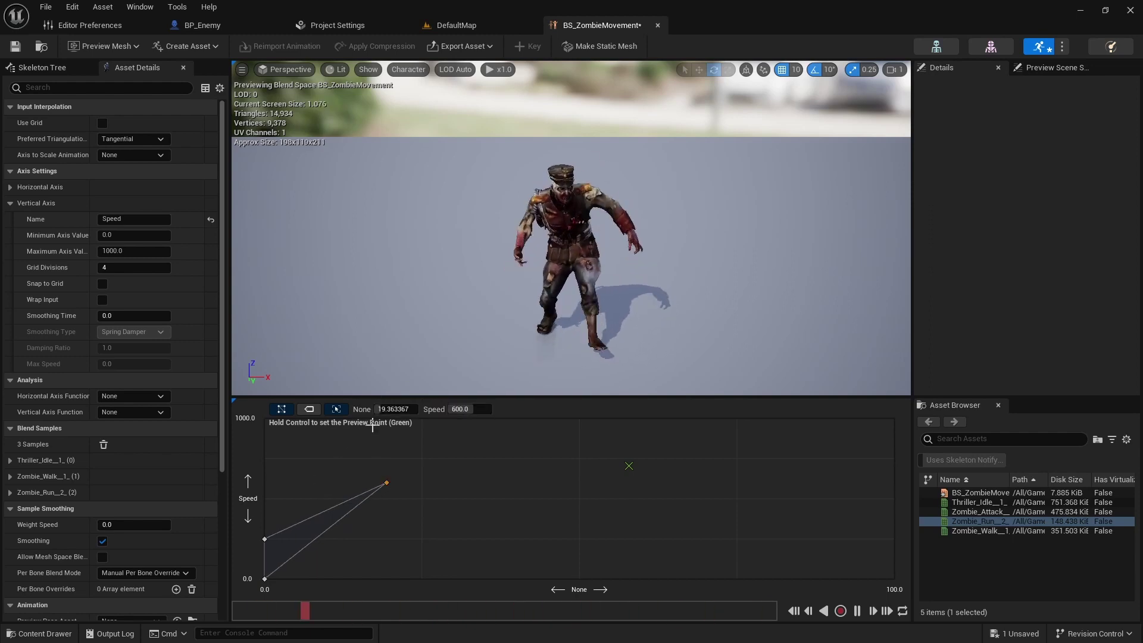
left_click(384, 409)
type("0")
key("Return")
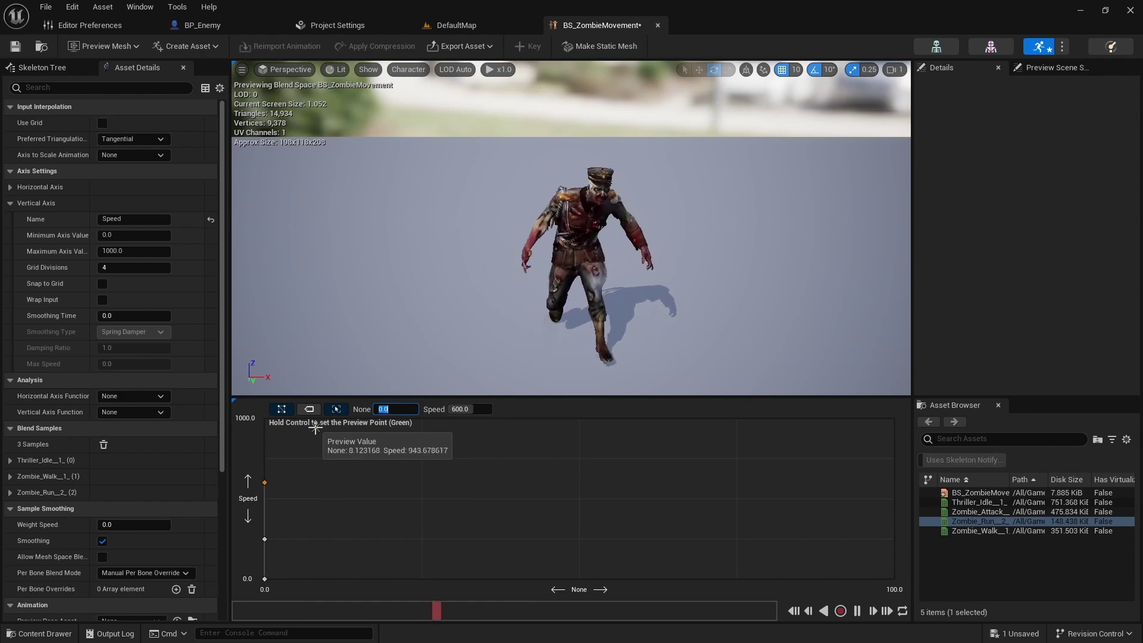
Save the blend space and start a new Animation Blueprint in the zombie Animations folder.
key("ctrl+s")
left_click(69, 634)
right_click(499, 462)
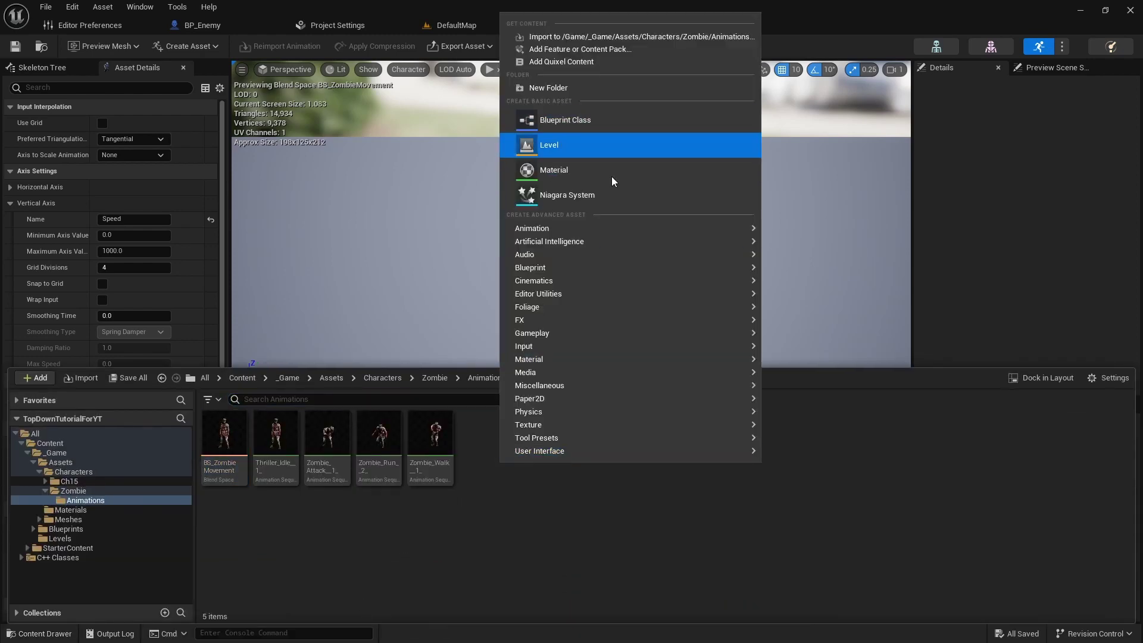
mouse_move(638, 226)
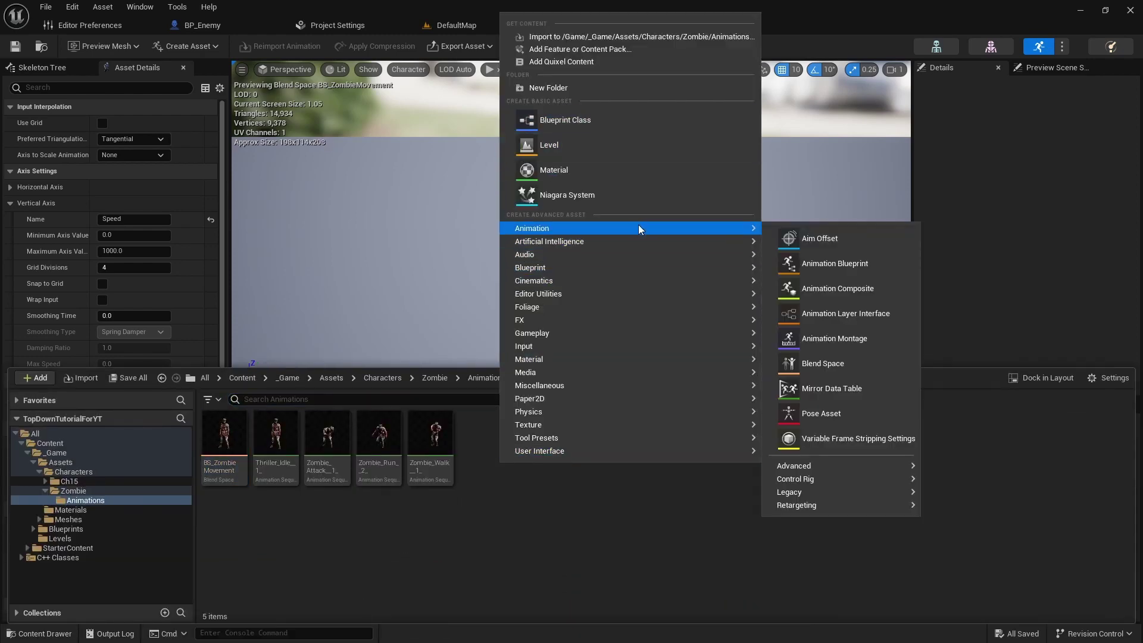
left_click(858, 256)
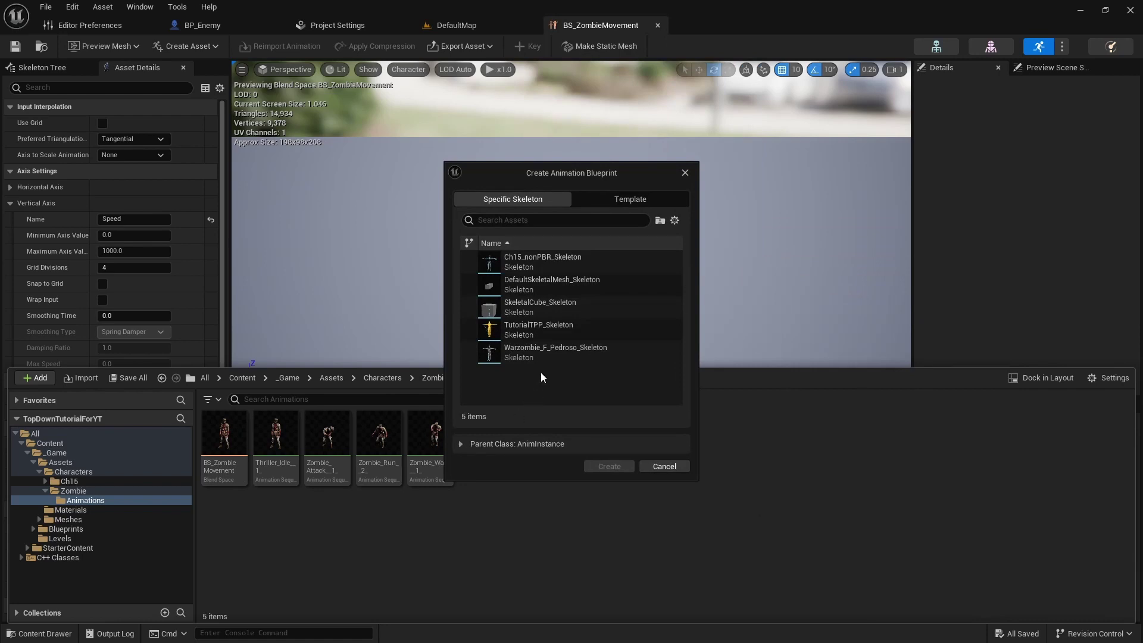
Create the blueprint for Warzombie_F_Pedroso_Skeleton and begin naming it 'ABP_Z'.
left_click(539, 356)
left_click(609, 466)
type("AB")
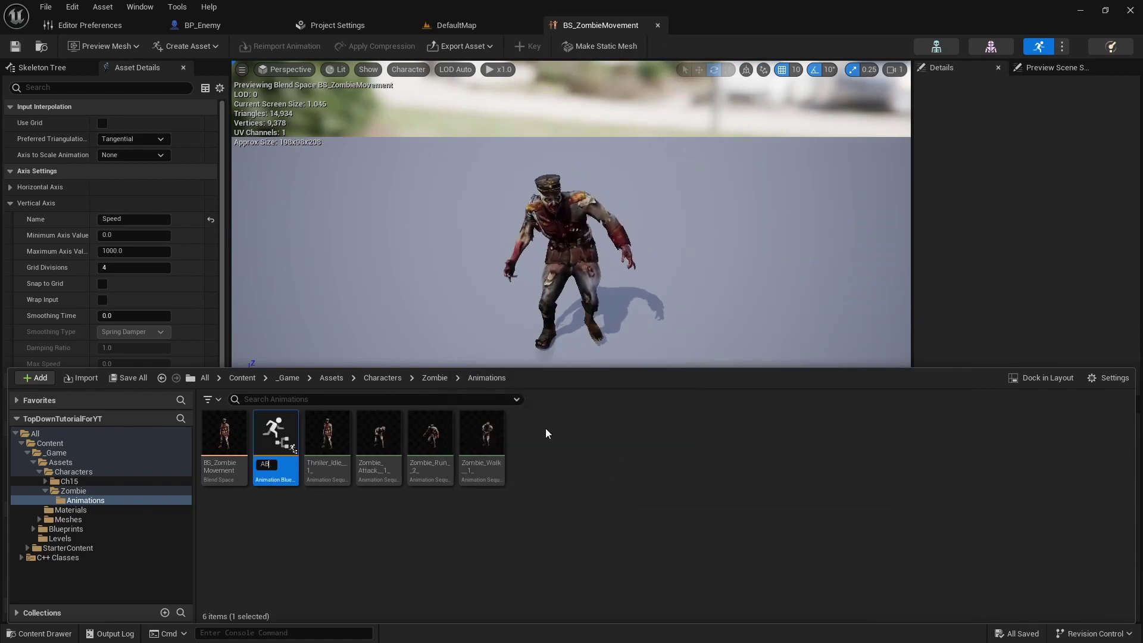